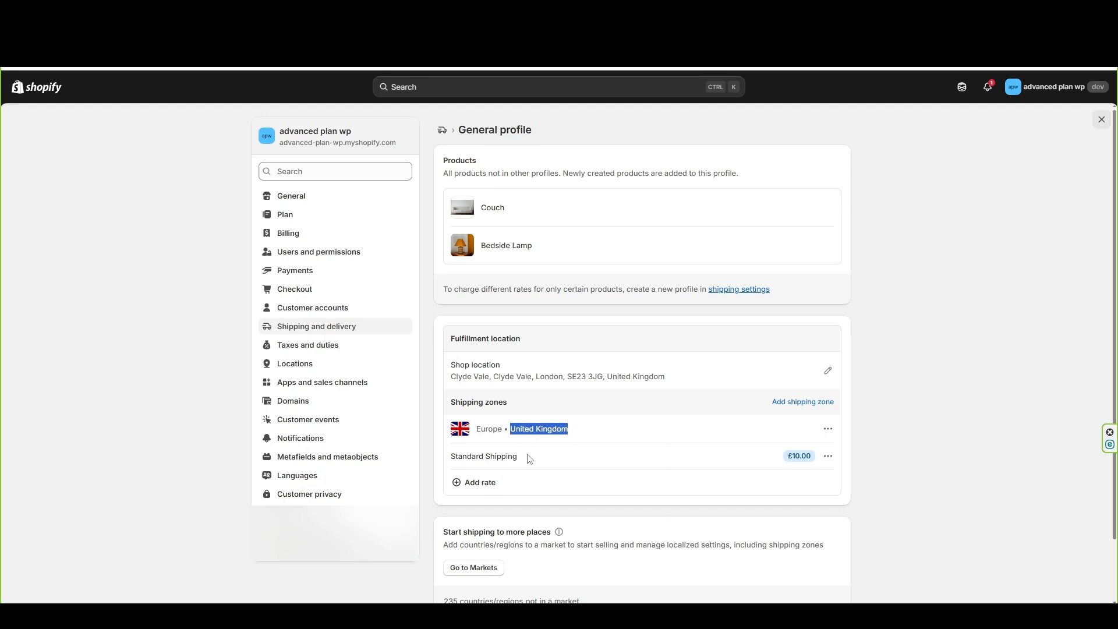
- Examine the Standard Shipping rate in the general profile and compare it with the shipping method offered at checkout
left_click_drag(530, 459, 450, 458)
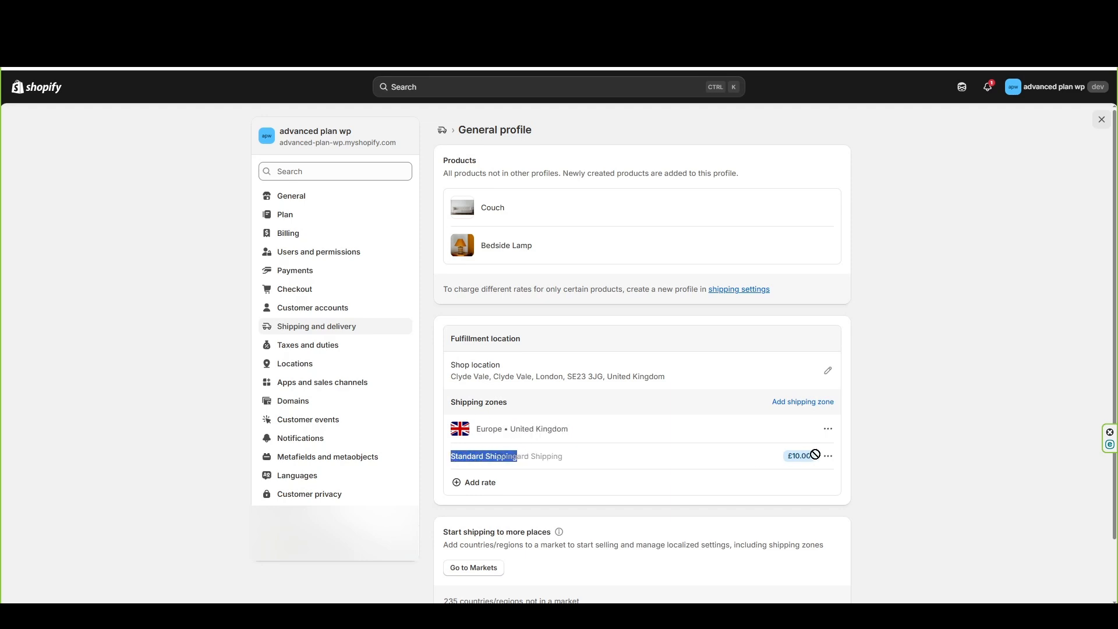
double_click(805, 457)
left_click(908, 419)
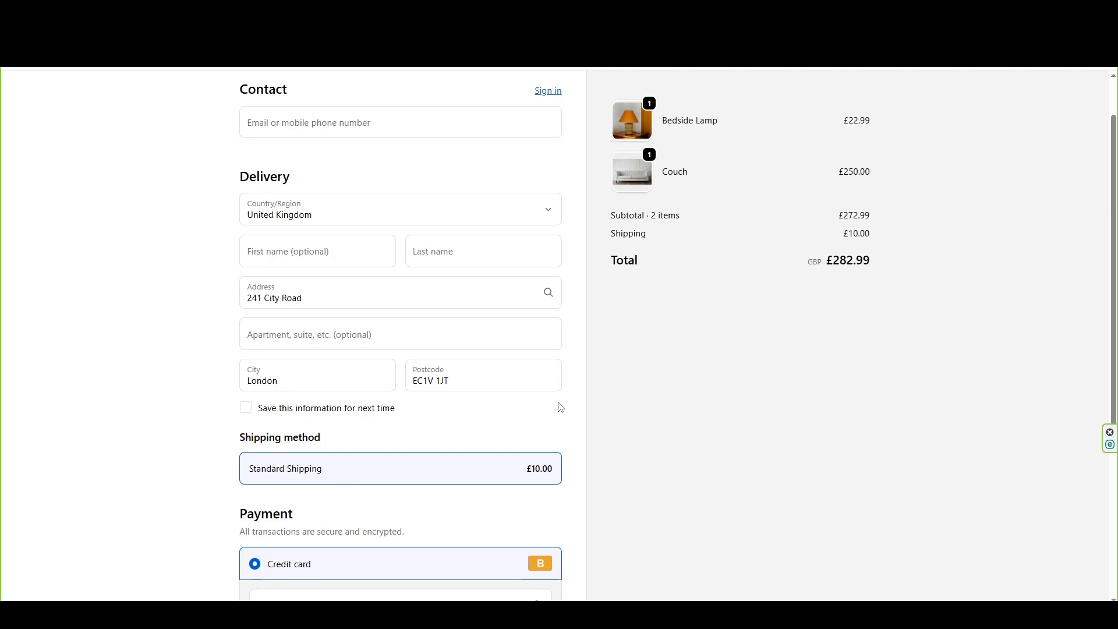
triple_click(335, 475)
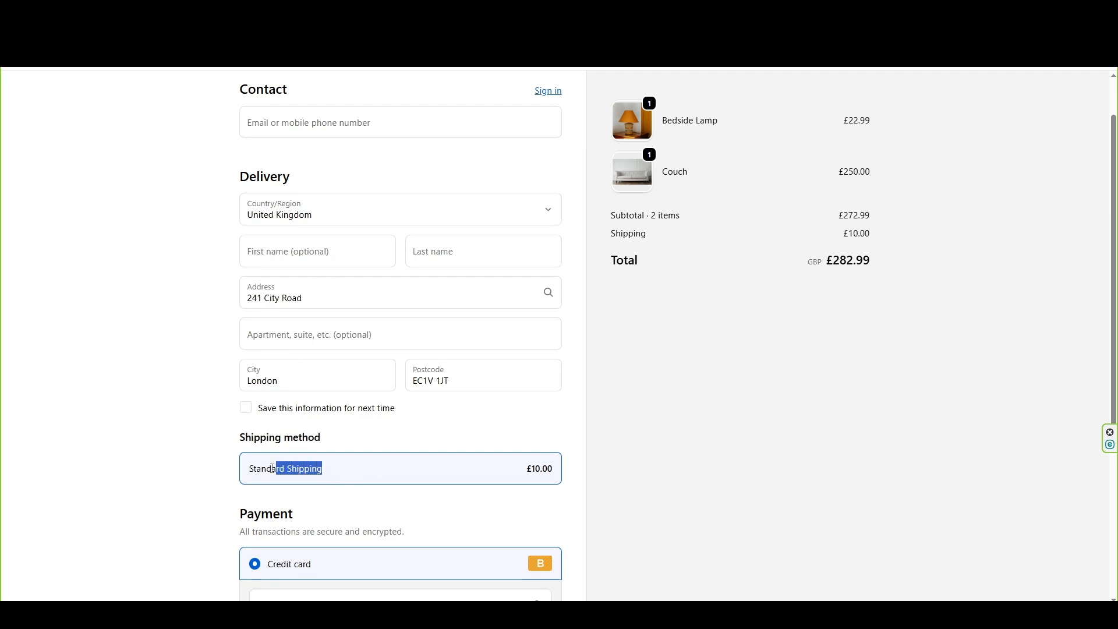
left_click(540, 469)
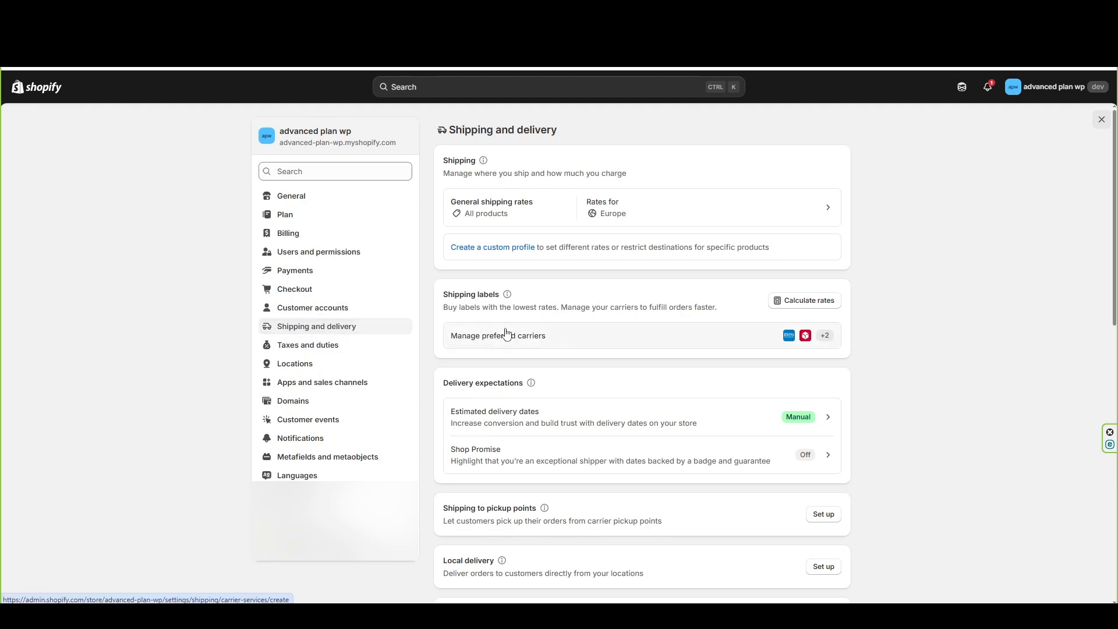
- Create a custom shipping profile named Heavy Products and assign the Couch to it
left_click(504, 248)
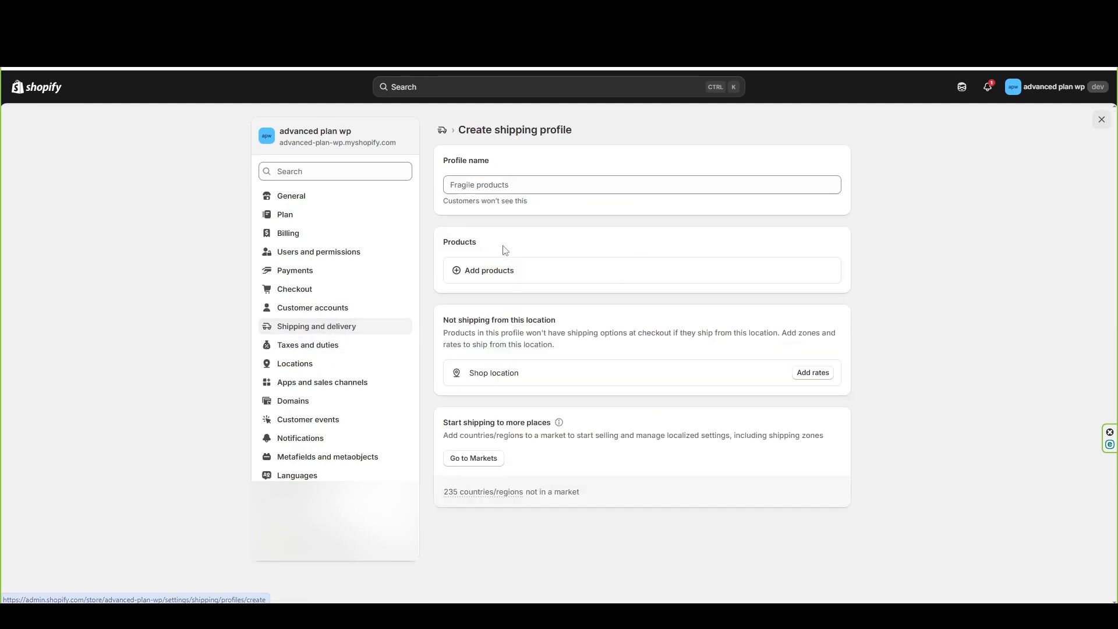
left_click(477, 184)
type("Heavy Products")
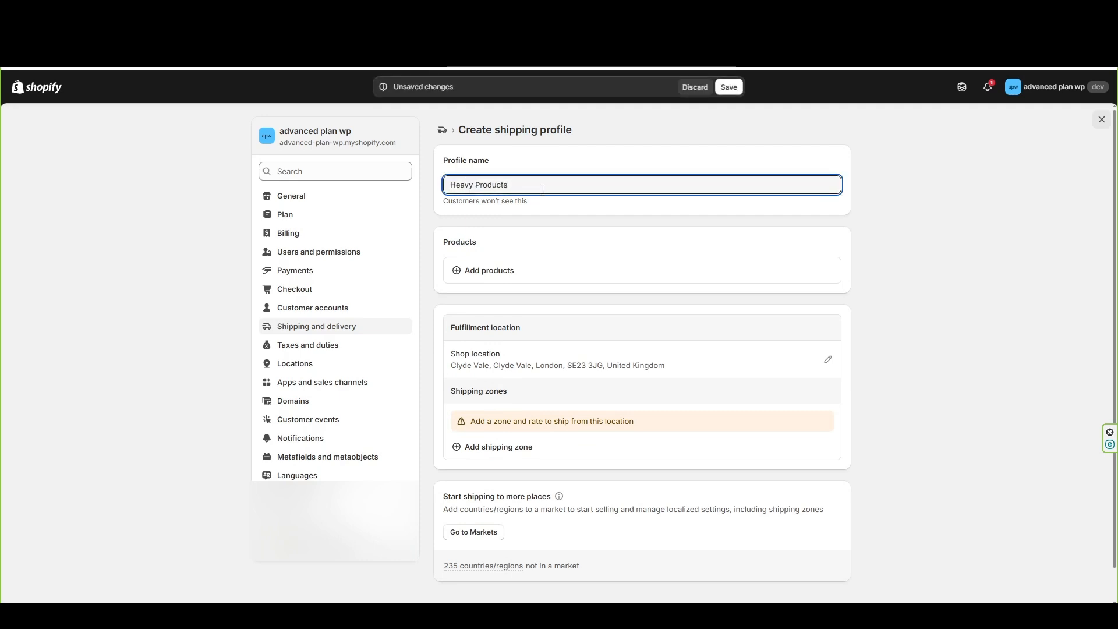
left_click(491, 271)
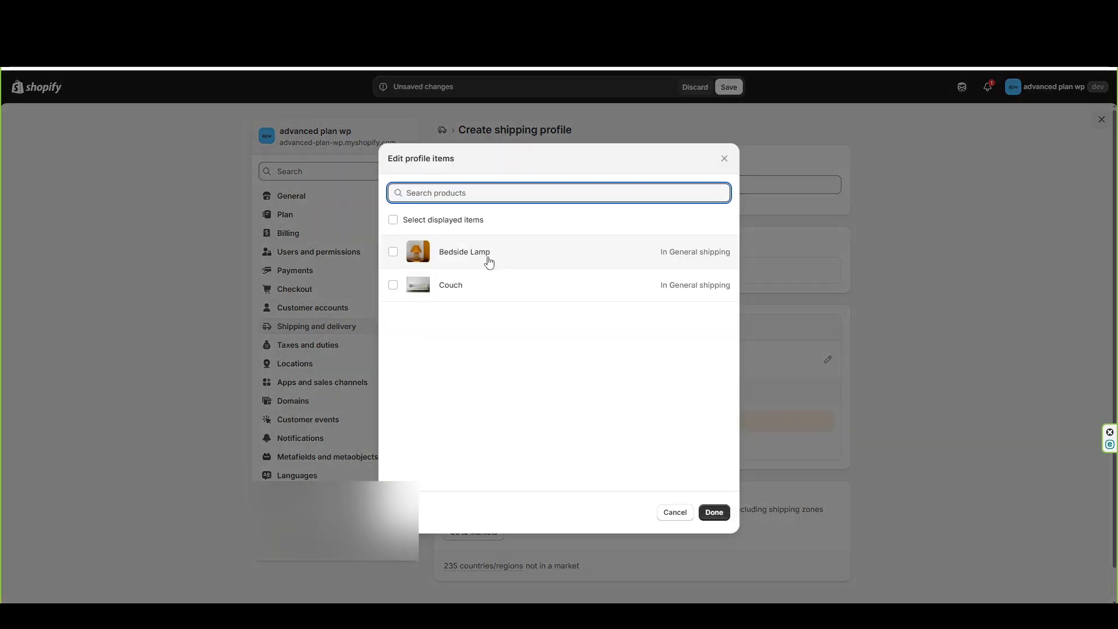
left_click(393, 284)
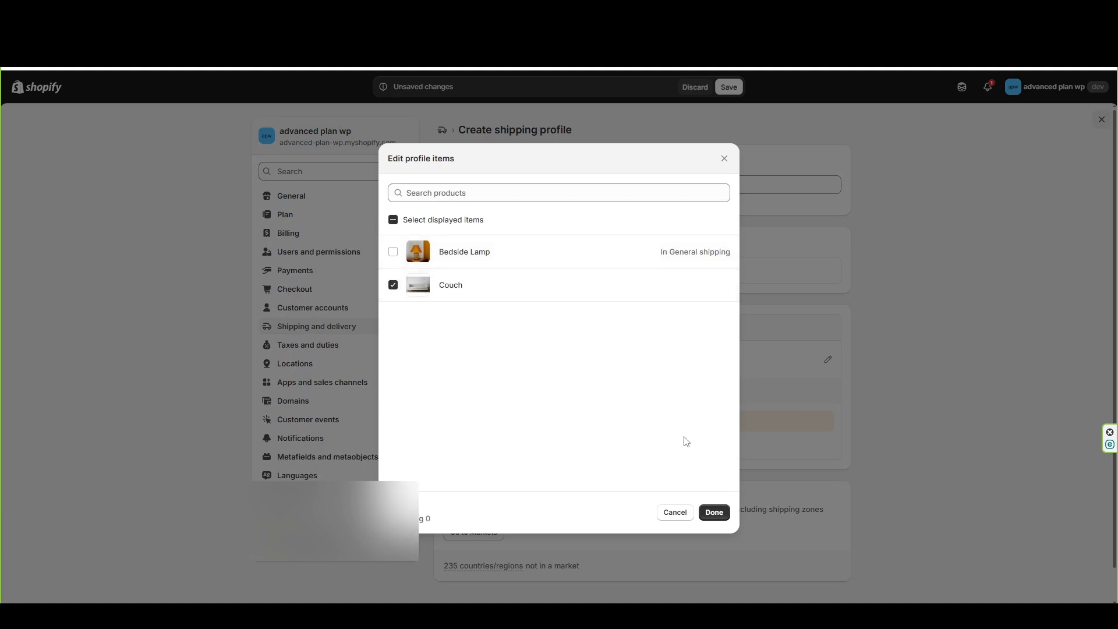
left_click(714, 512)
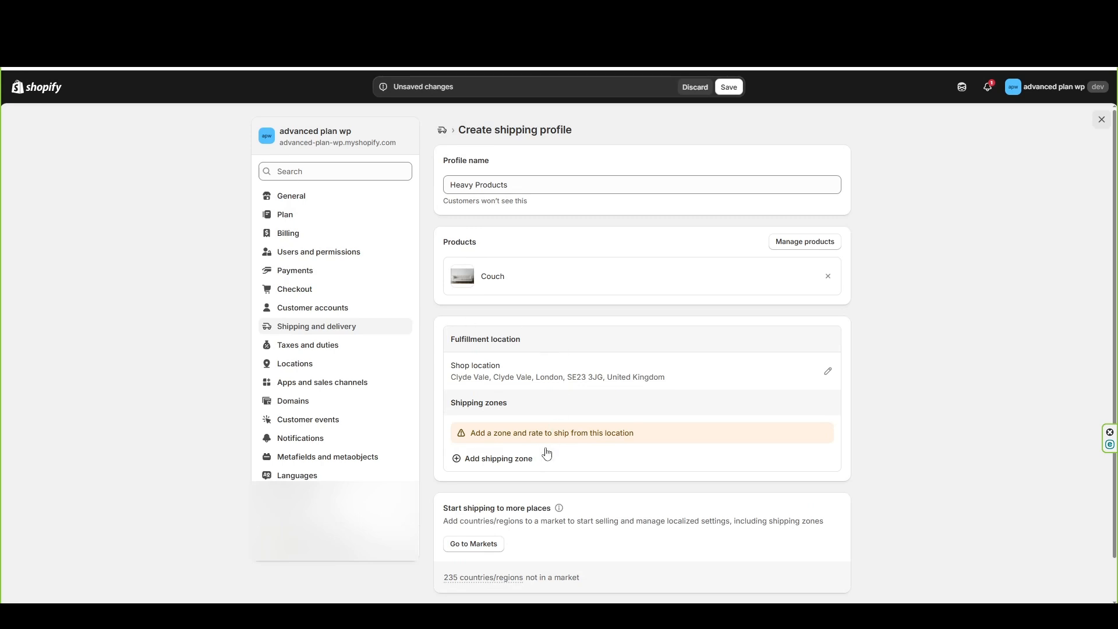
- Add a shipping zone covering the United Kingdom to the Heavy Products profile
left_click(499, 460)
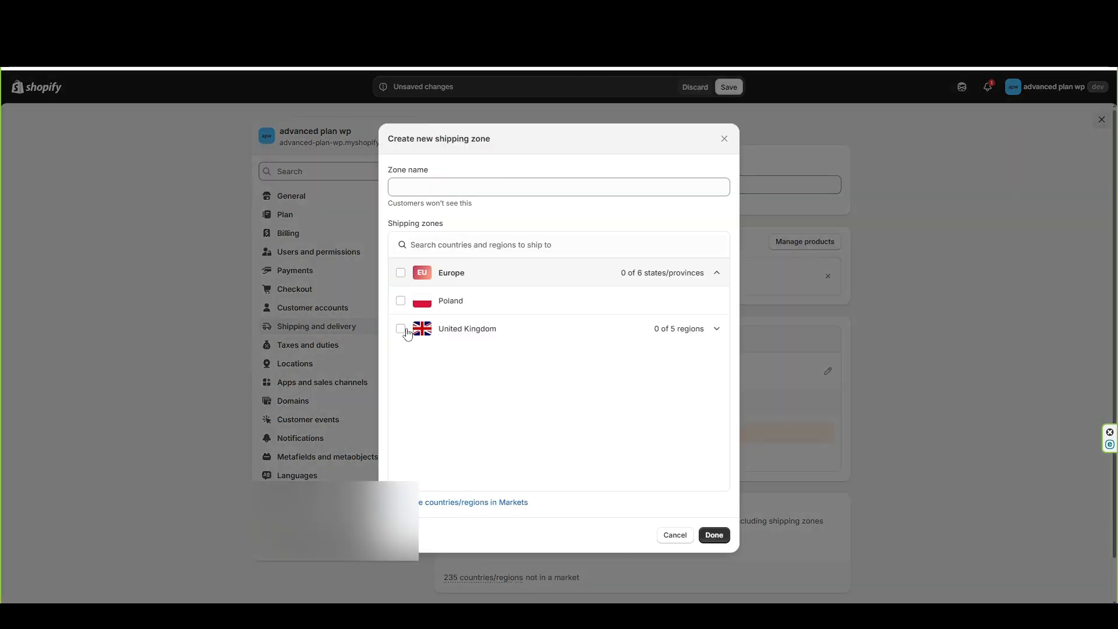
left_click(401, 329)
left_click(713, 535)
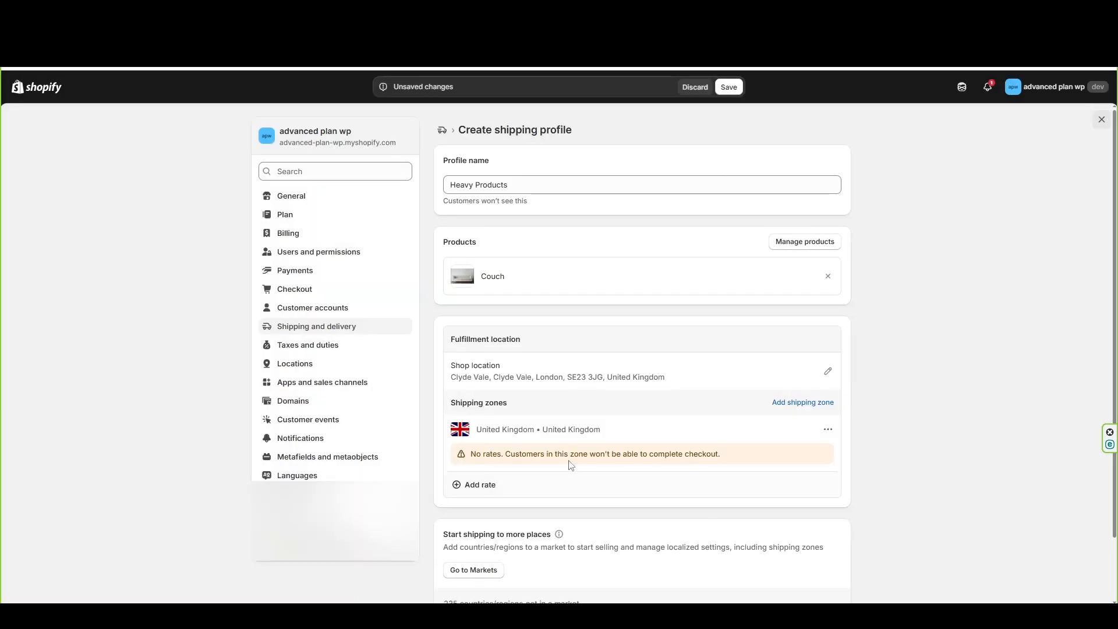
- Add a custom flat rate named Heavy Goods Delivery at £50 to the United Kingdom zone and save the profile
left_click(472, 484)
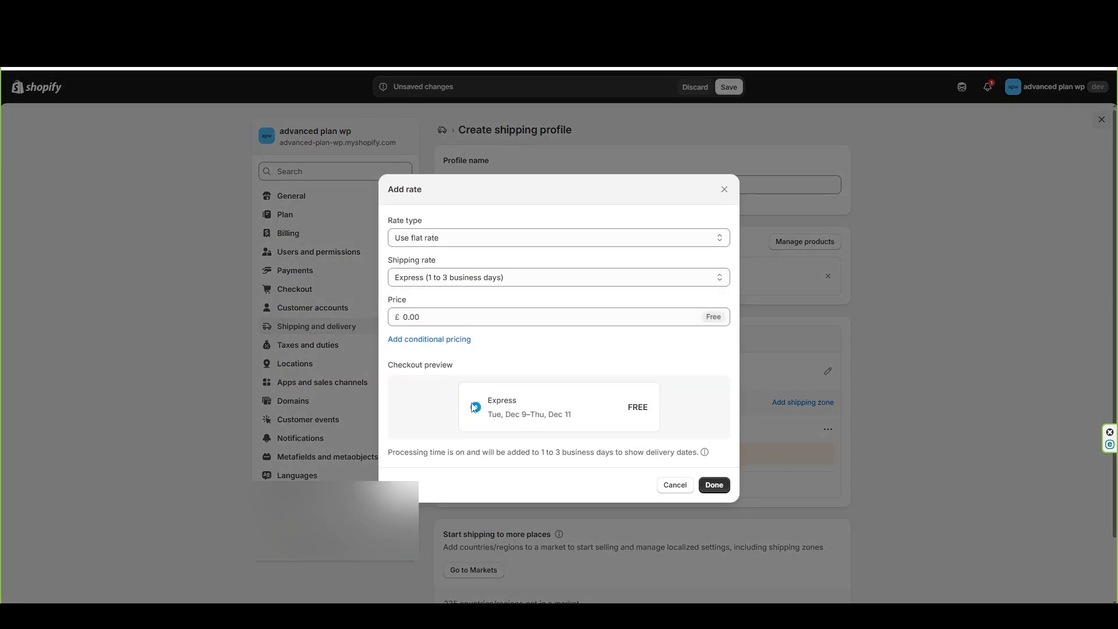
left_click(435, 277)
left_click(435, 319)
left_click(432, 293)
type("Heavy Goods Delivery")
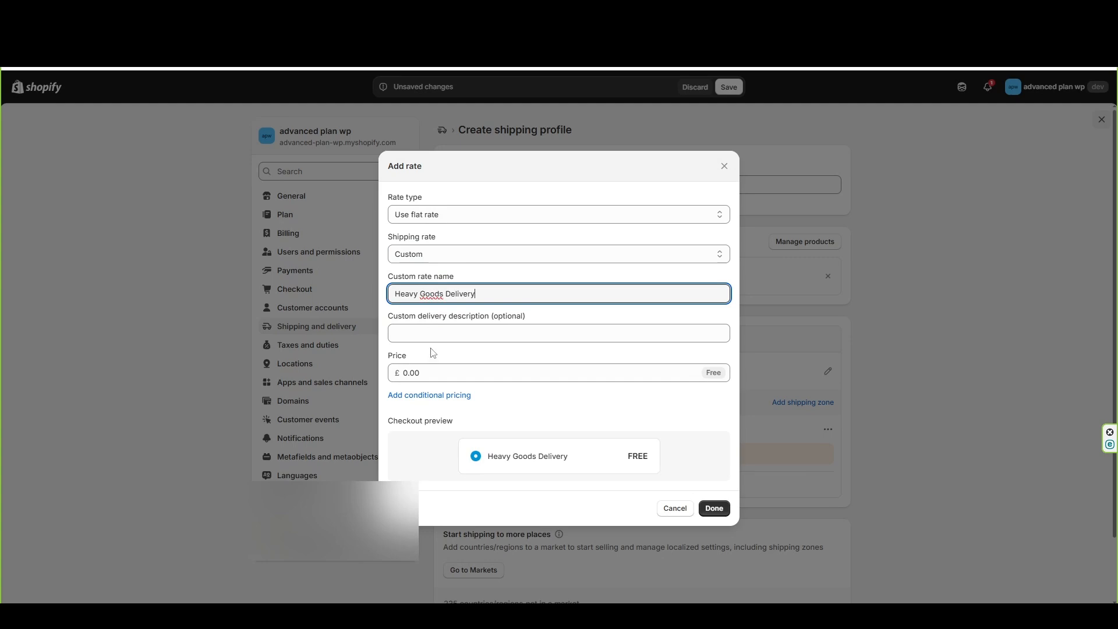
left_click(401, 373)
type("50")
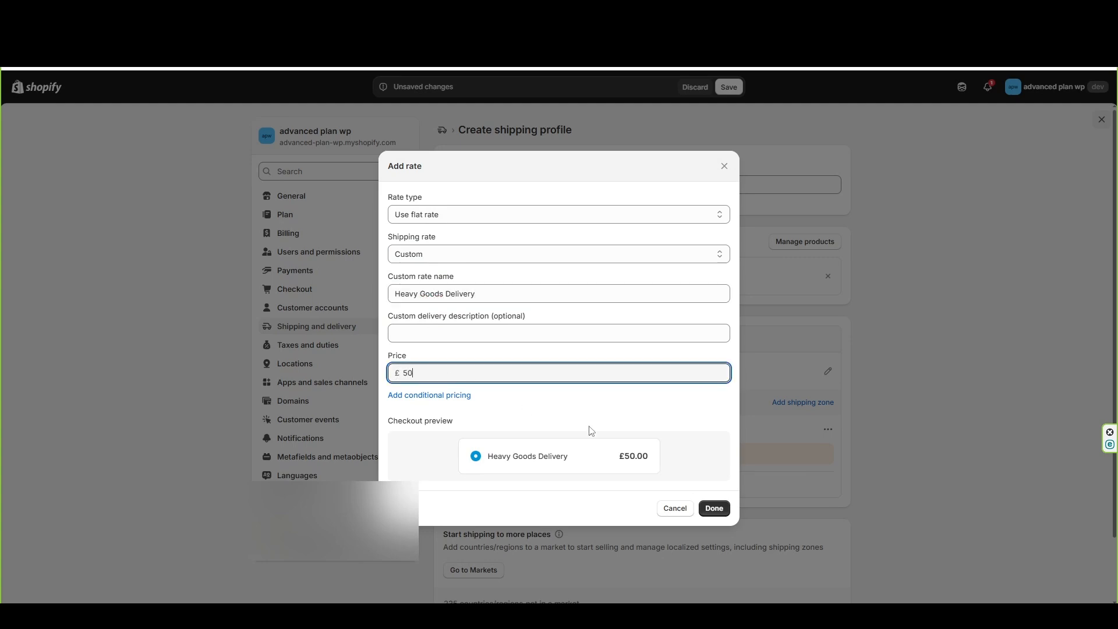
left_click(713, 508)
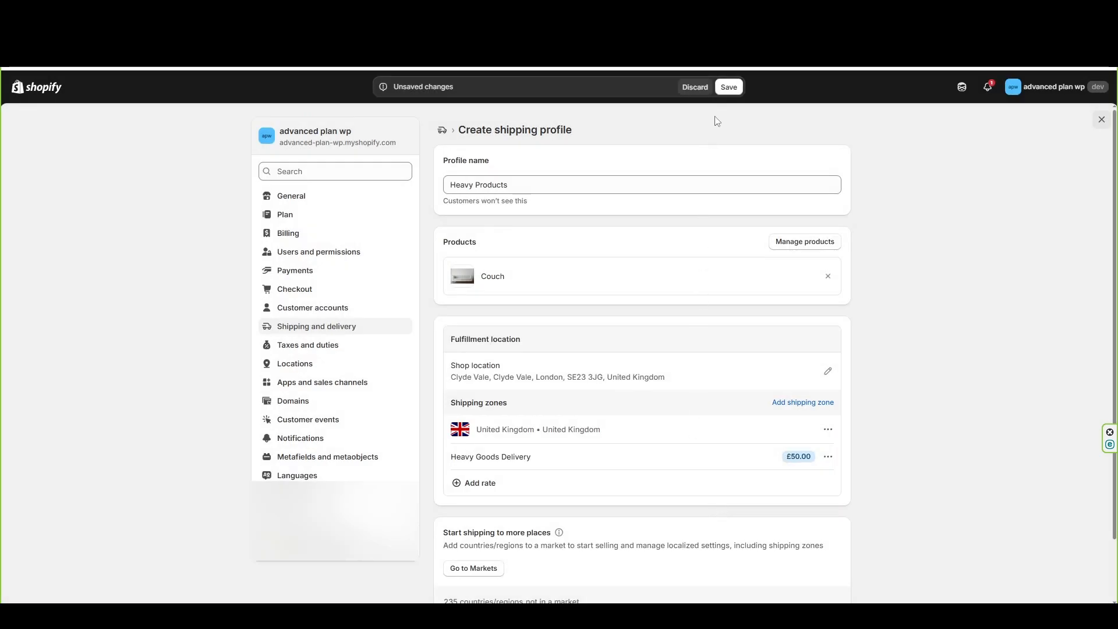
left_click(728, 87)
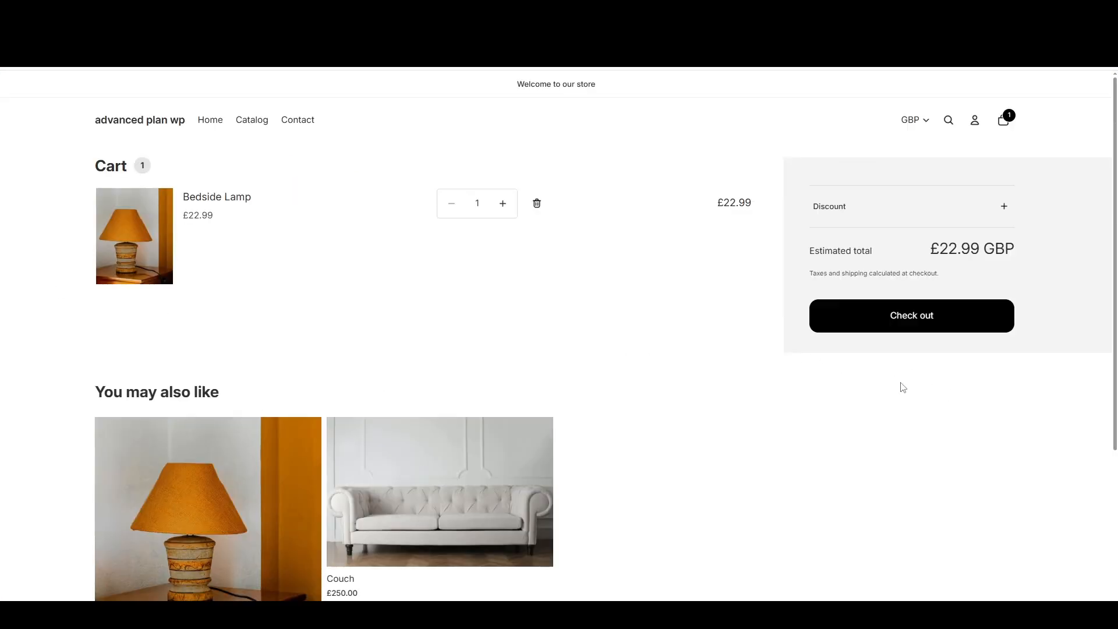
- Check out the cart with only the Bedside Lamp, and the cart with lamp and Couch, to compare their shipping charges
left_click(904, 322)
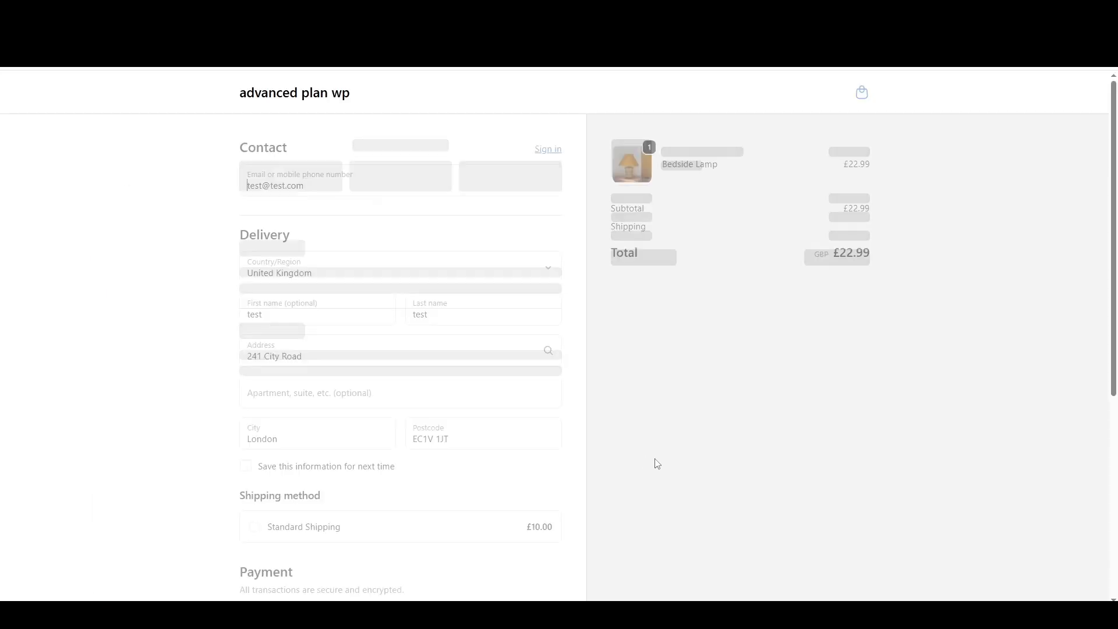
scroll(601, 466, "down", 1)
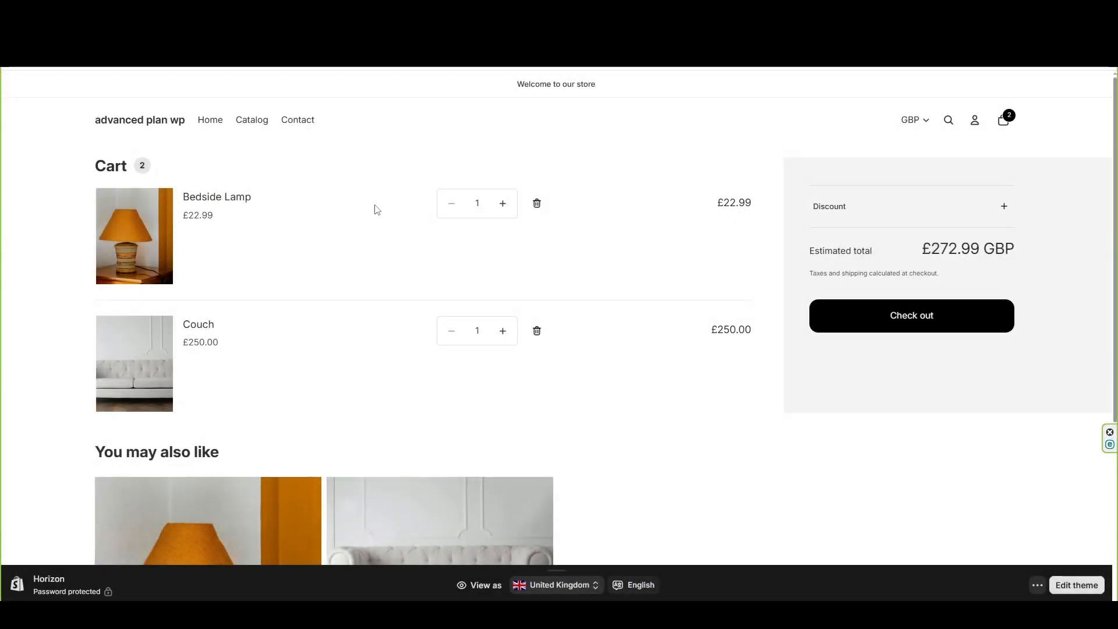
left_click(906, 327)
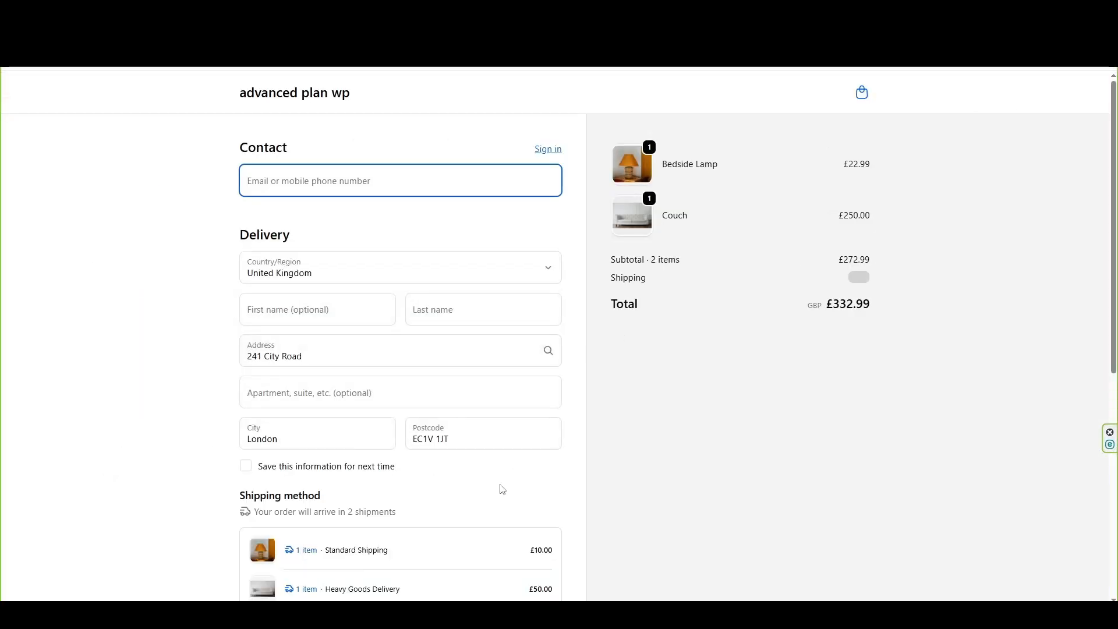
scroll(507, 486, "down", 2)
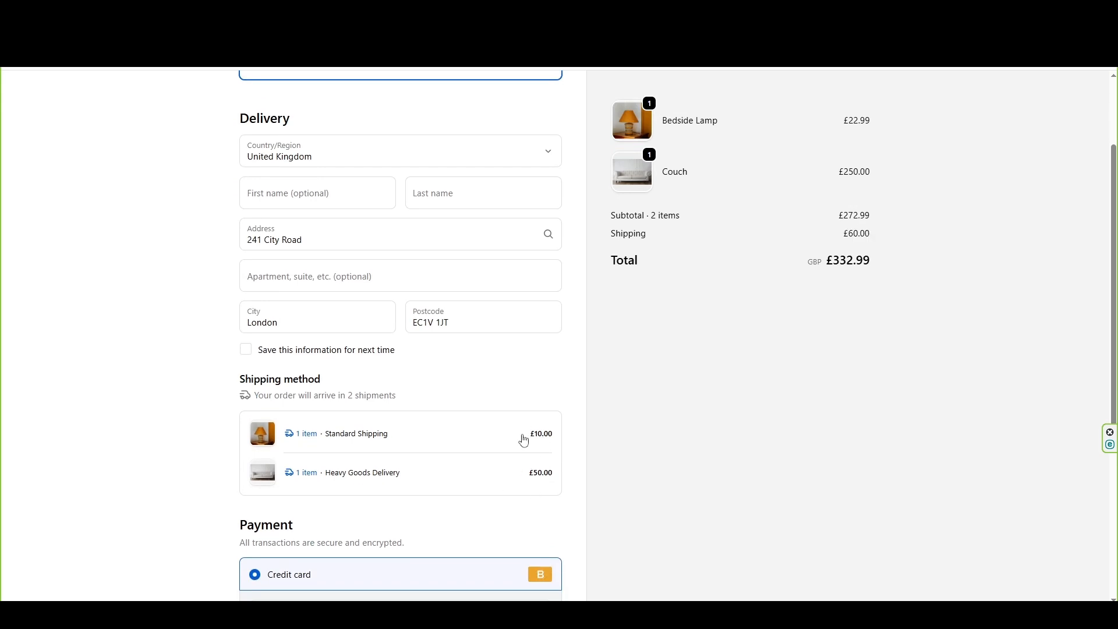
scroll(582, 442, "up", 1)
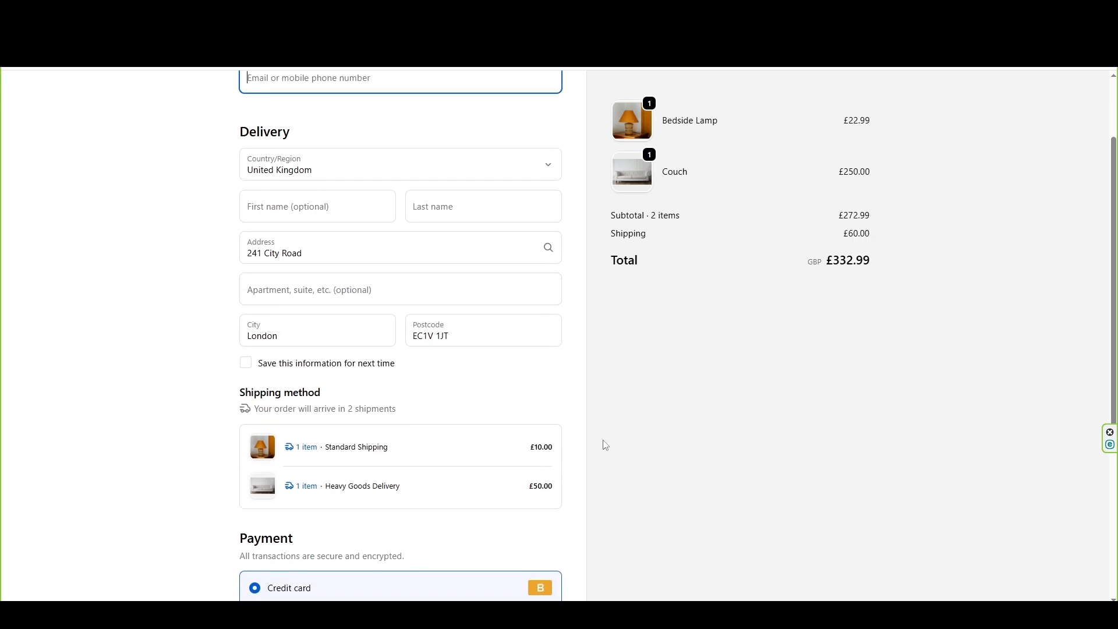
double_click(854, 231)
left_click(813, 235)
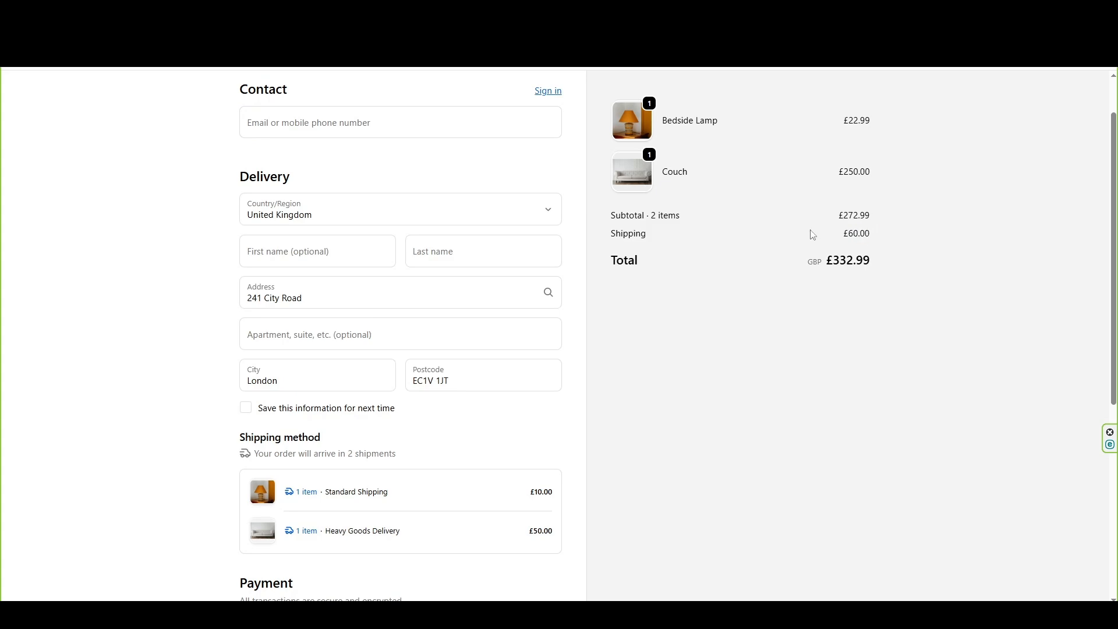
- View the details of the Standard Shipping and Heavy Goods Delivery shipments at checkout
left_click(373, 496)
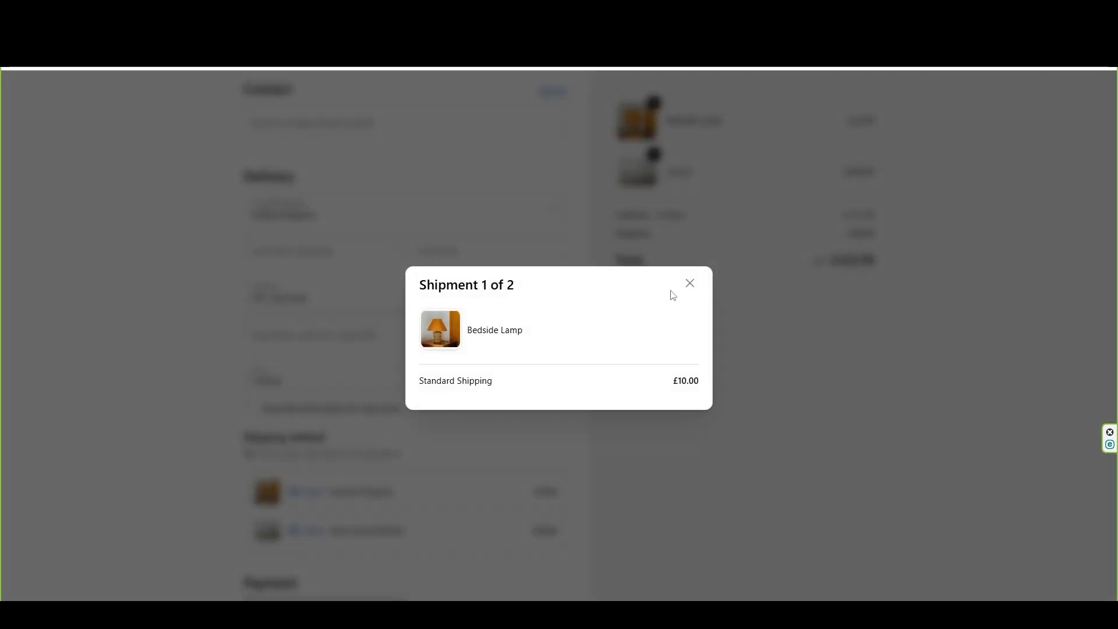
left_click(689, 283)
left_click(399, 530)
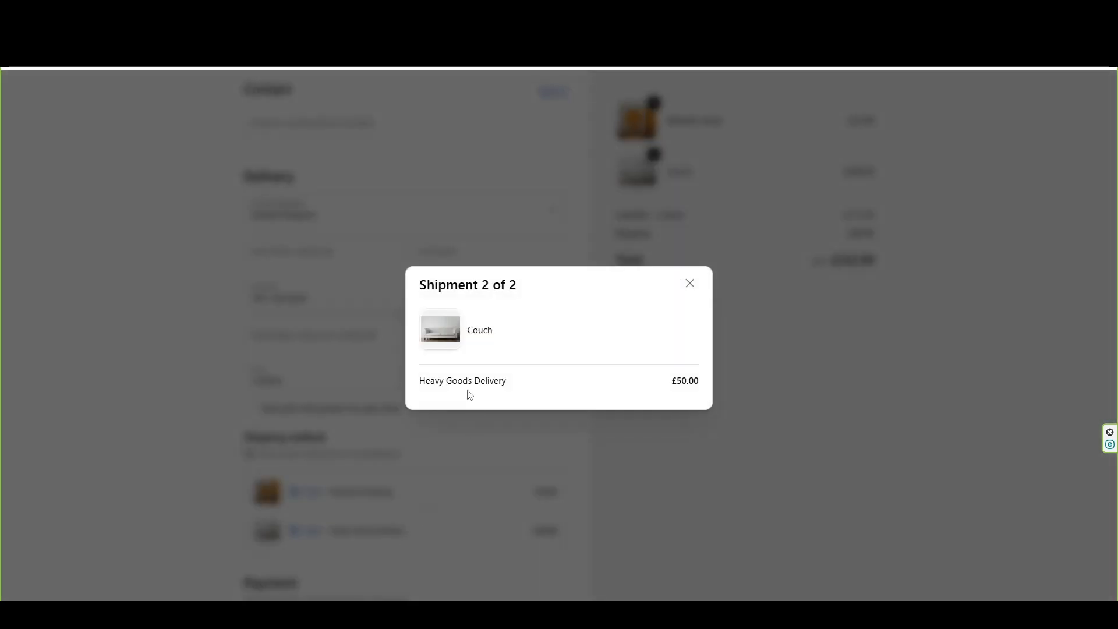
left_click(690, 284)
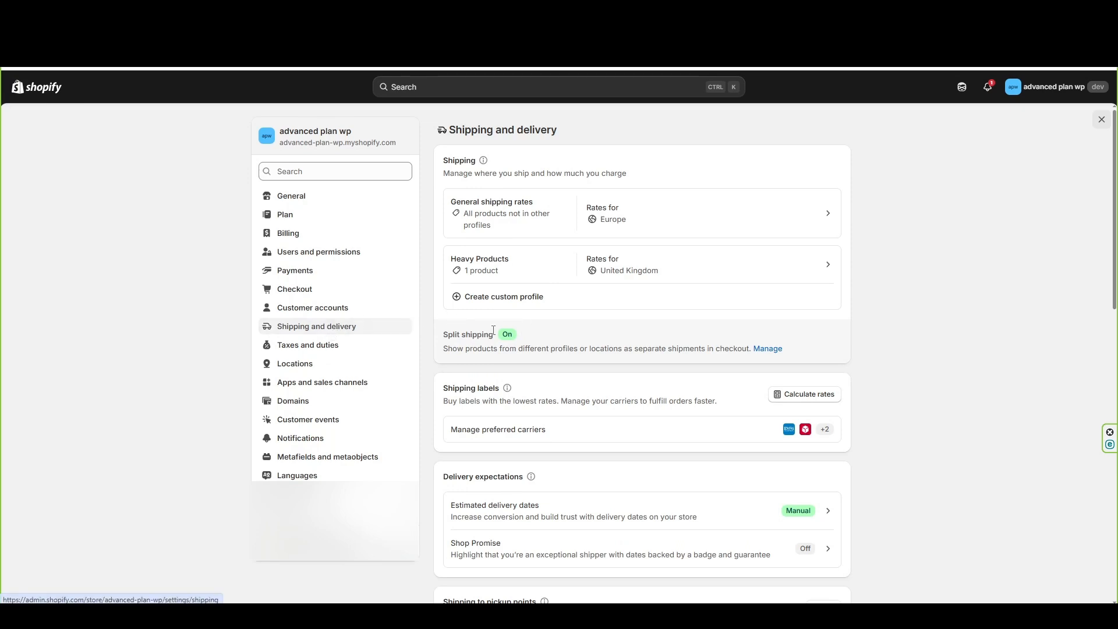
- Turn off split shipping in checkout, save the setting, and proceed to checkout with the Bedside Lamp and Couch
left_click_drag(486, 331, 445, 332)
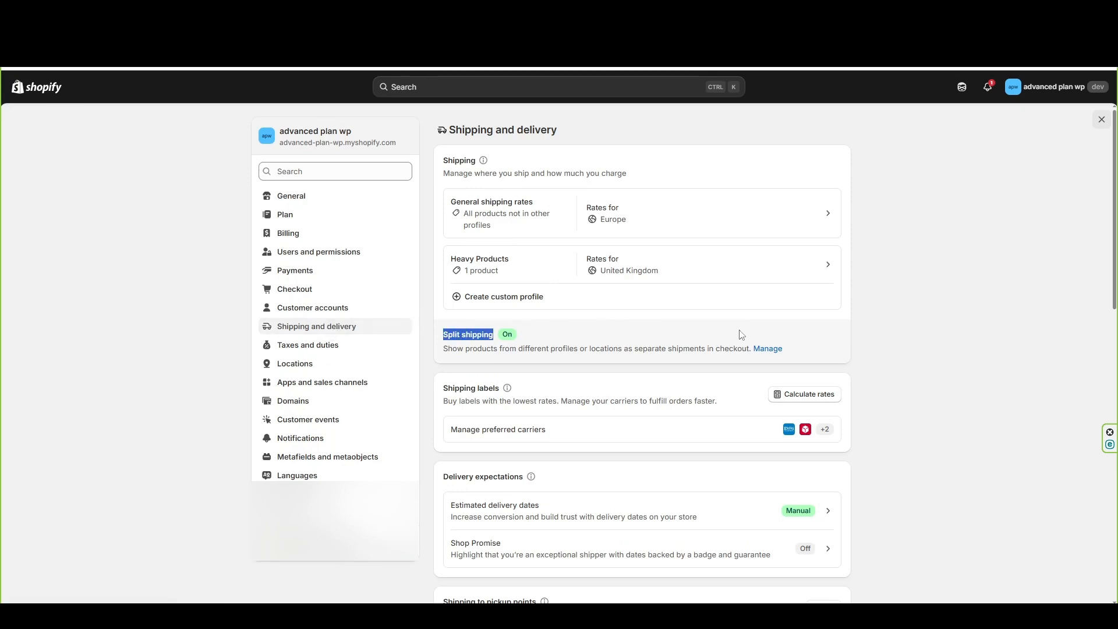
left_click(767, 349)
left_click(393, 317)
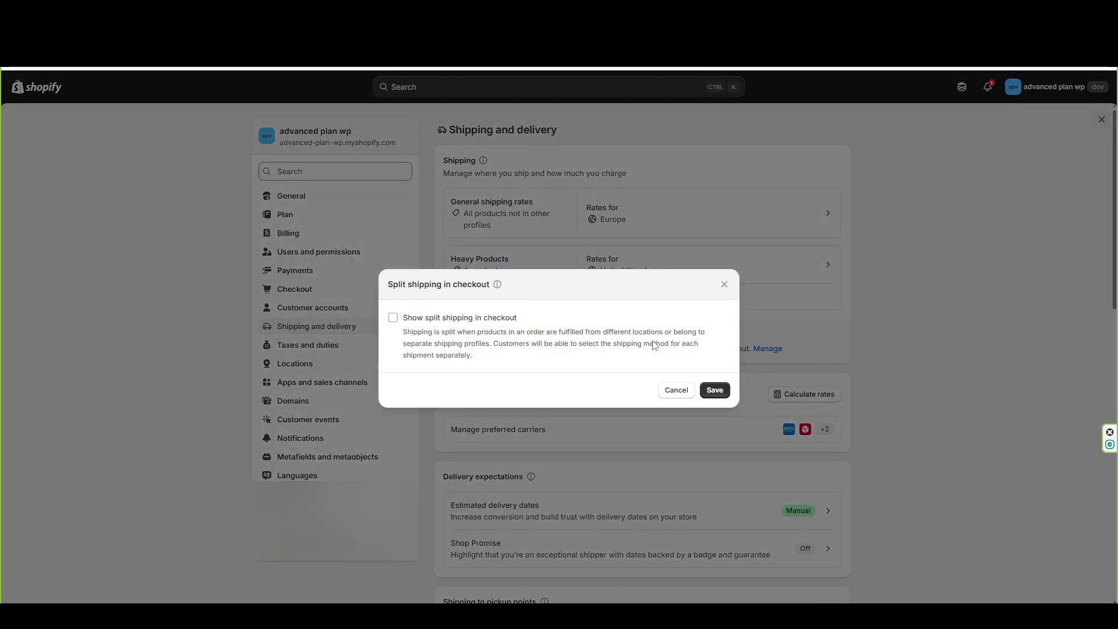
left_click(711, 386)
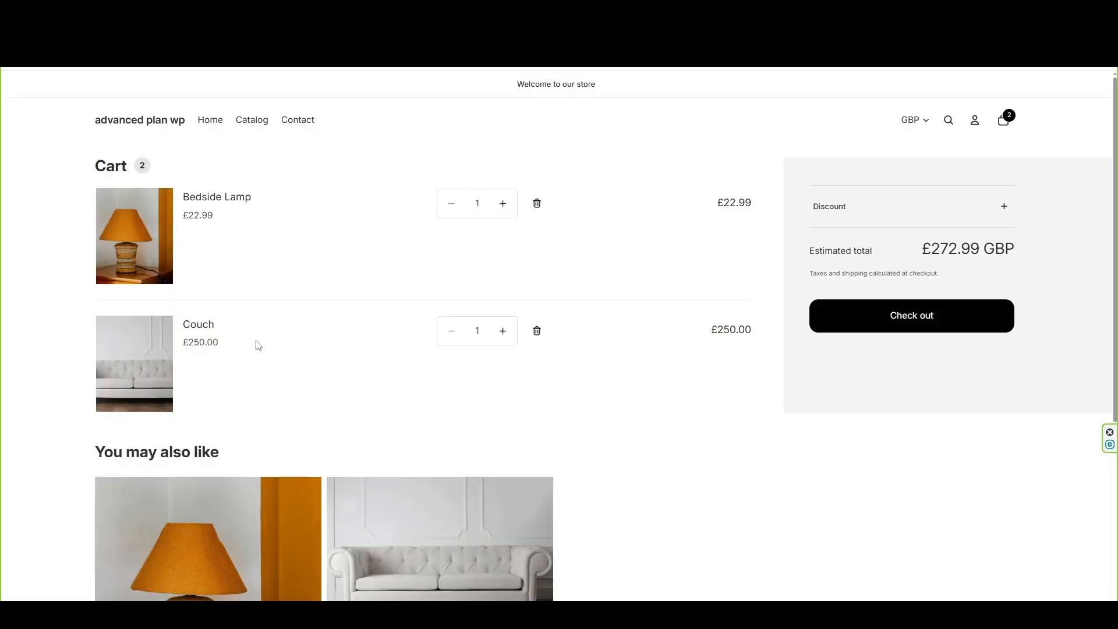
left_click(885, 324)
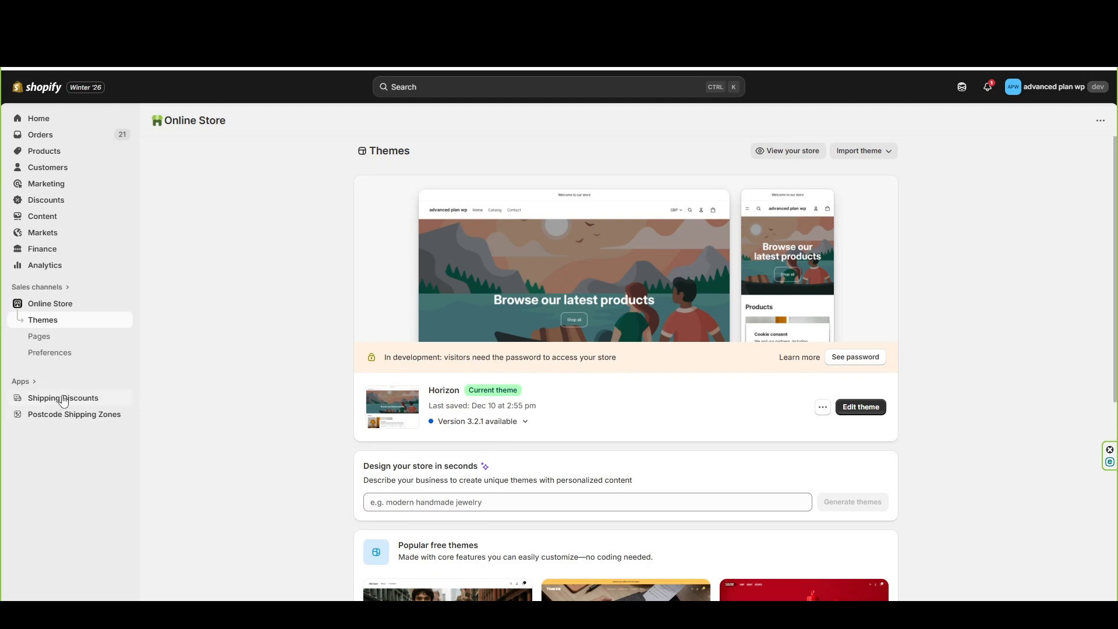
- Look over the discount list in the Shipping Discounts app and the zones and rates in the Postcode Shipping Zones app
left_click(83, 403)
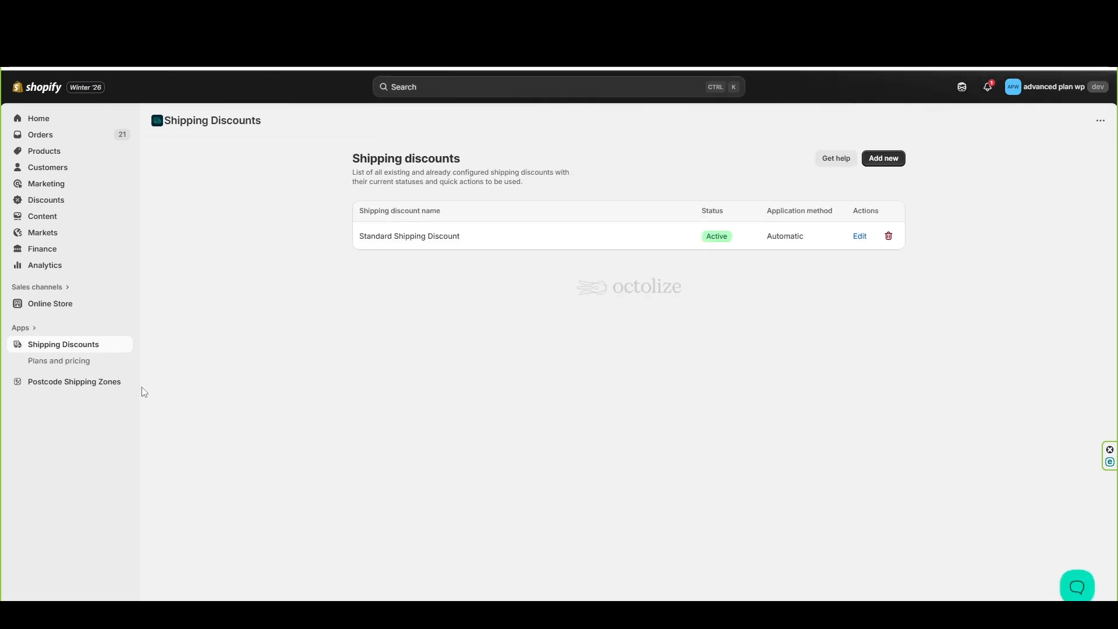
left_click(110, 386)
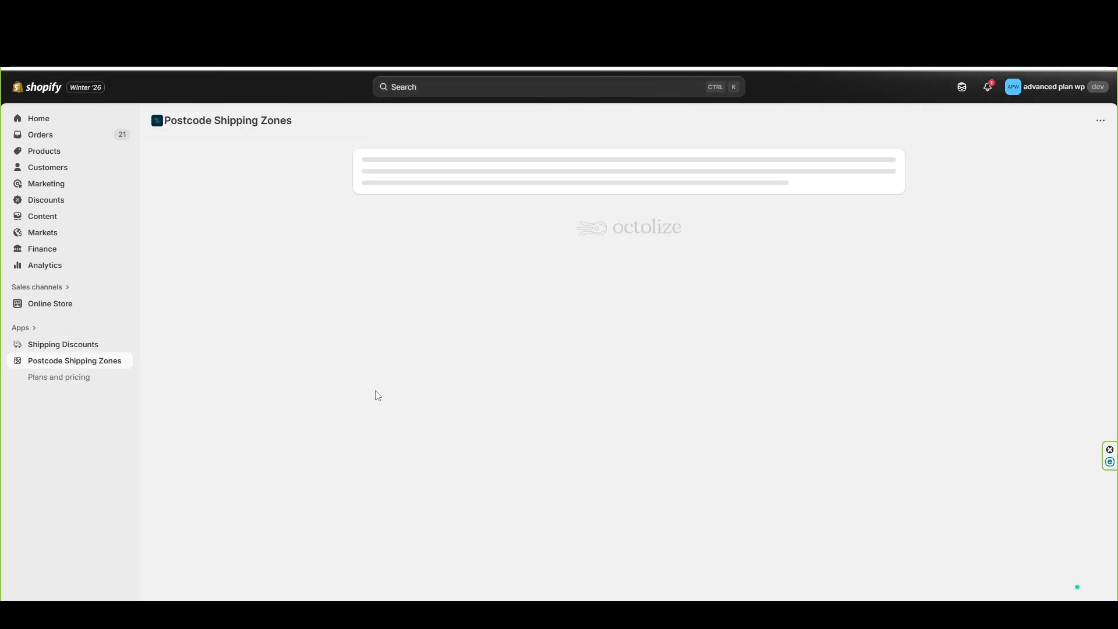
left_click_drag(441, 169, 375, 159)
left_click(329, 311)
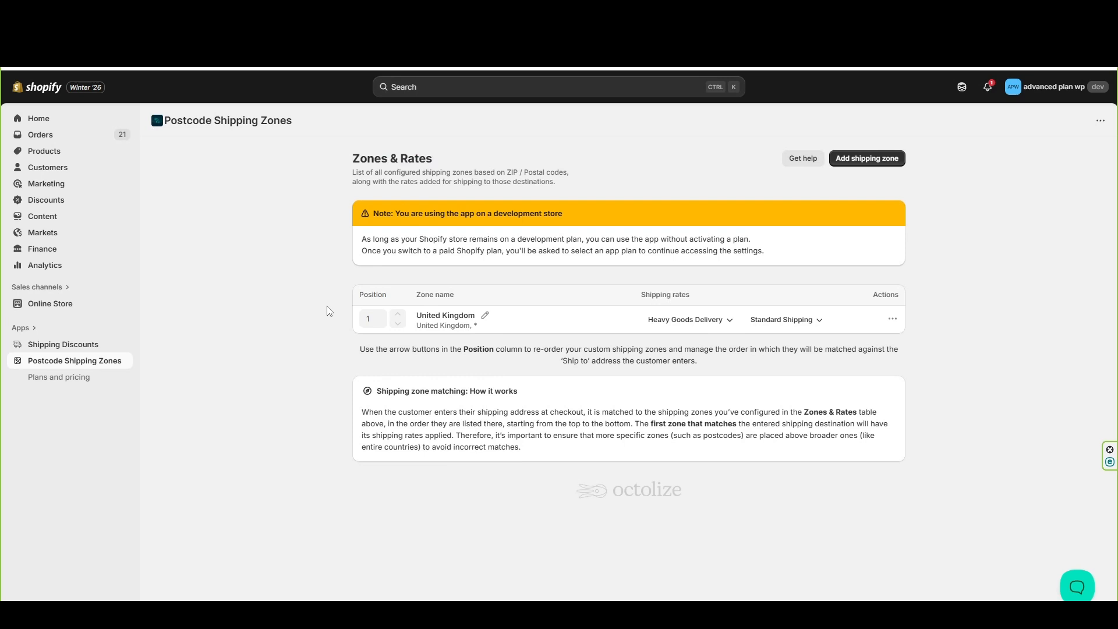
- Open the Standard Shipping Discount in the Shipping Discounts app and examine its conditions, including the condition types available
left_click(79, 344)
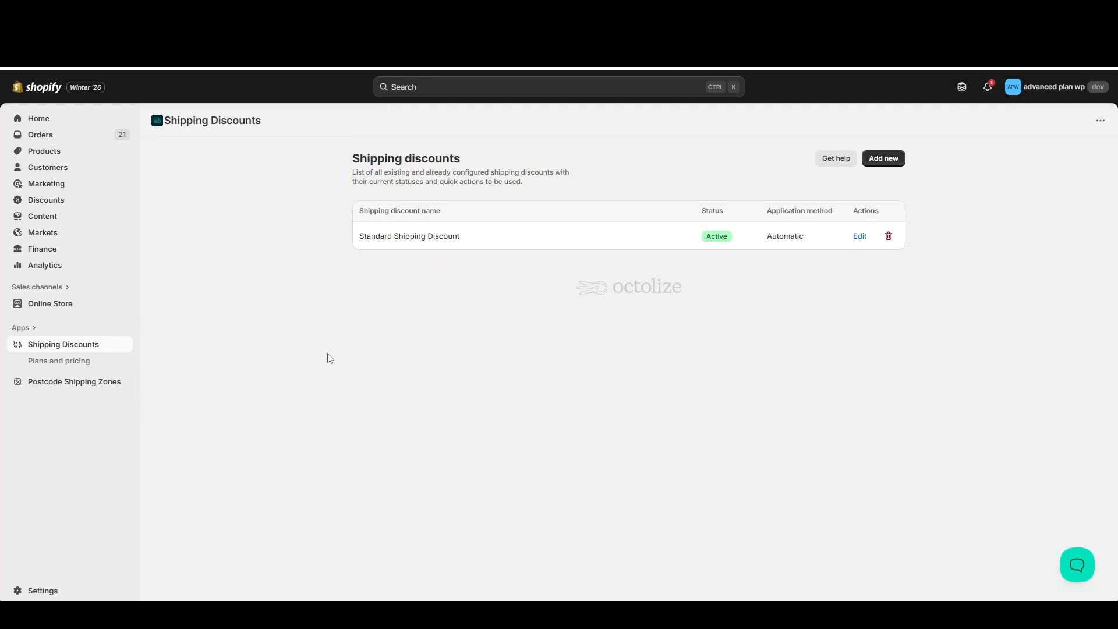
left_click_drag(474, 228, 355, 236)
left_click(560, 249)
left_click(859, 235)
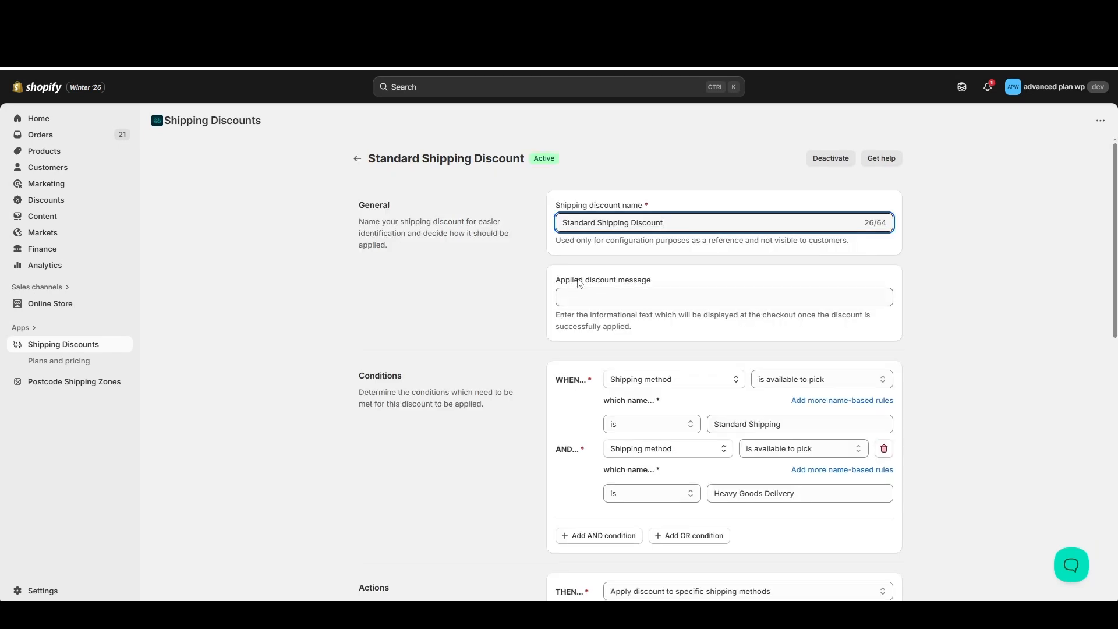
scroll(616, 331, "down", 1)
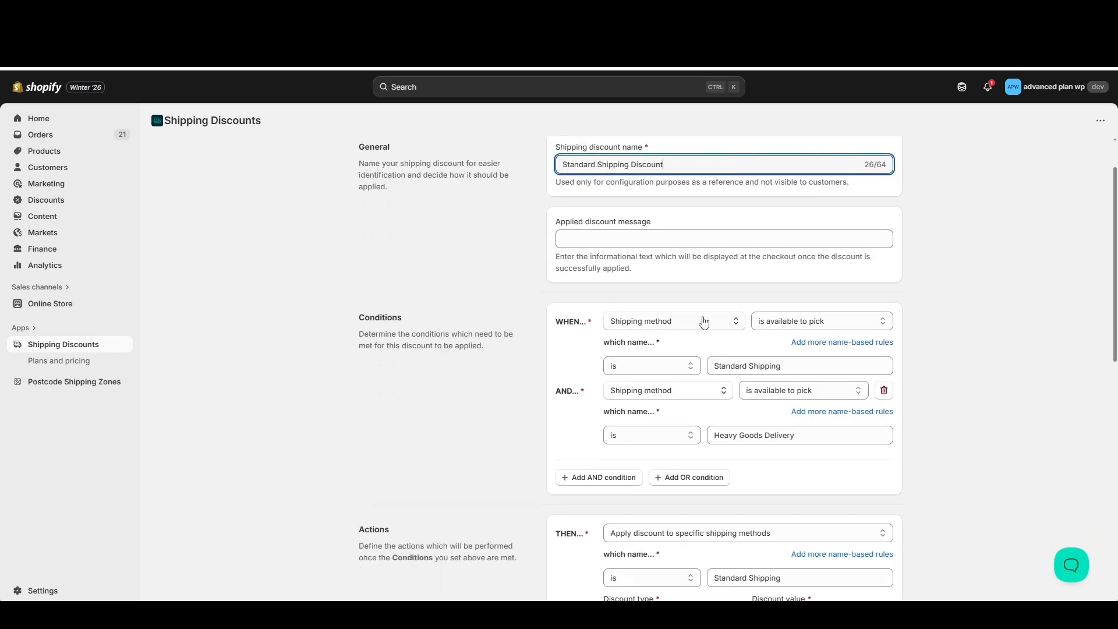
left_click(721, 323)
scroll(697, 396, "down", 3)
scroll(697, 396, "down", 5)
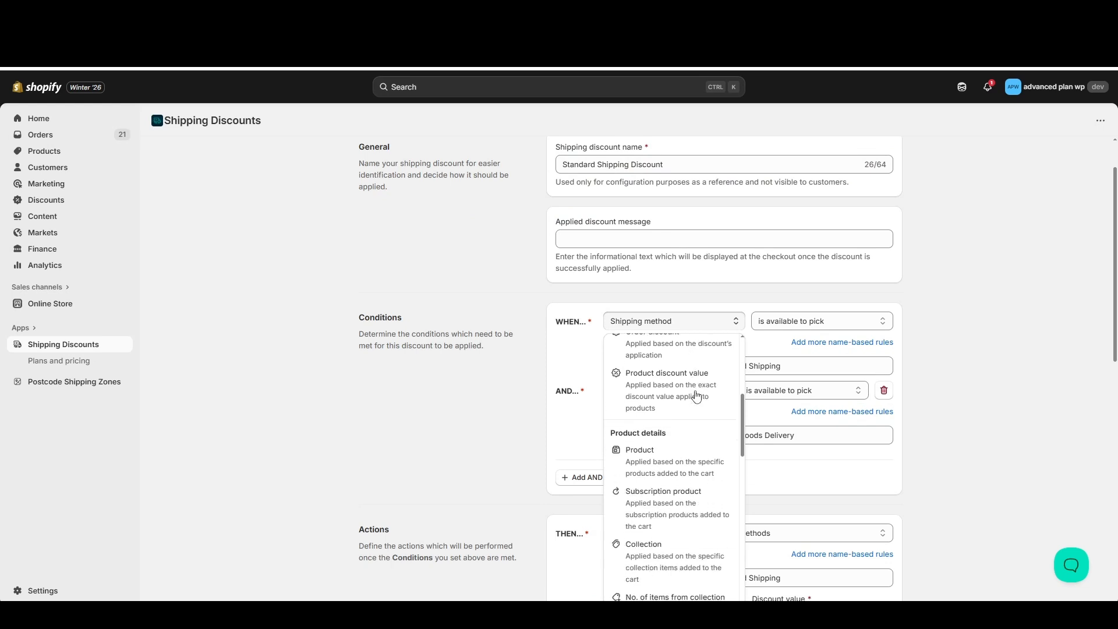
left_click(524, 384)
scroll(524, 384, "down", 2)
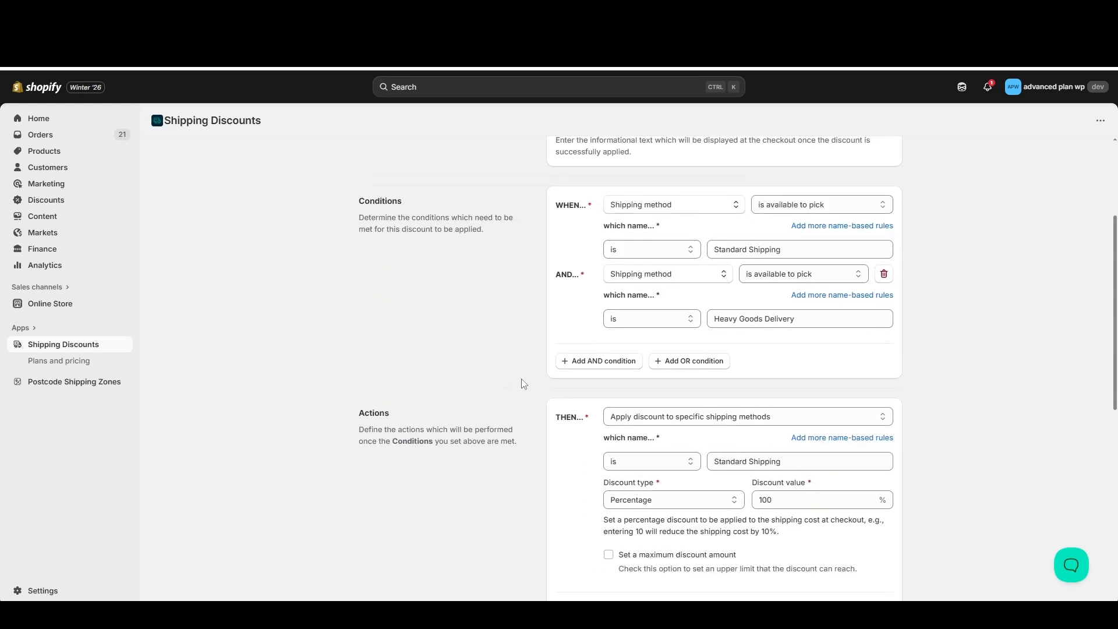
- Examine the discount's action settings: the action type, the targeted shipping method and the discount value
left_click(676, 417)
left_click(532, 395)
left_click(784, 501)
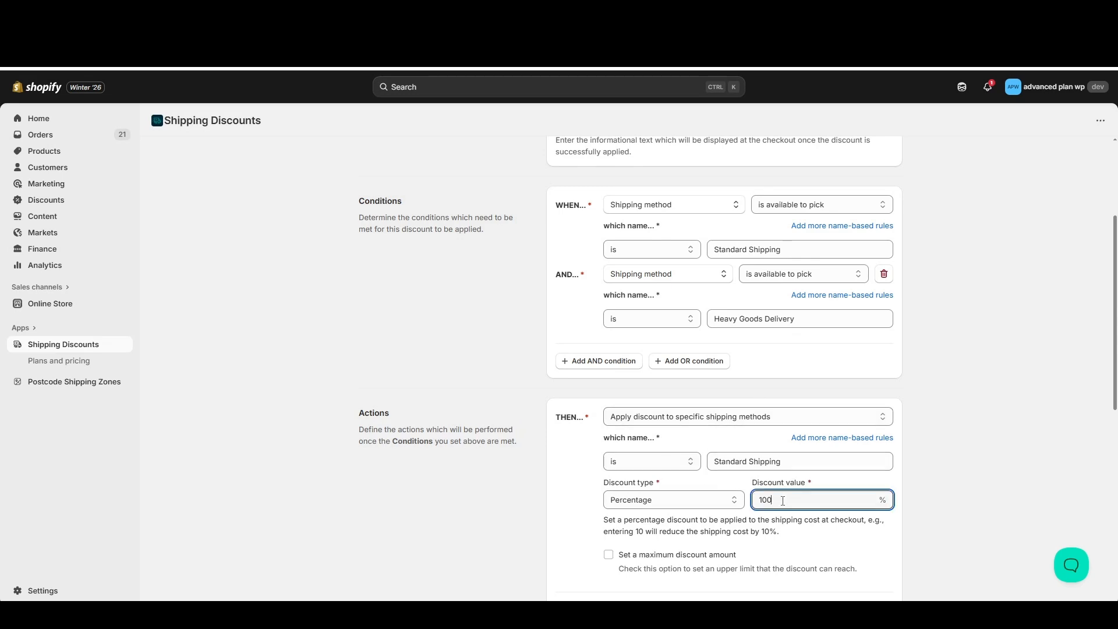
double_click(765, 501)
left_click(776, 499)
left_click_drag(794, 460, 692, 460)
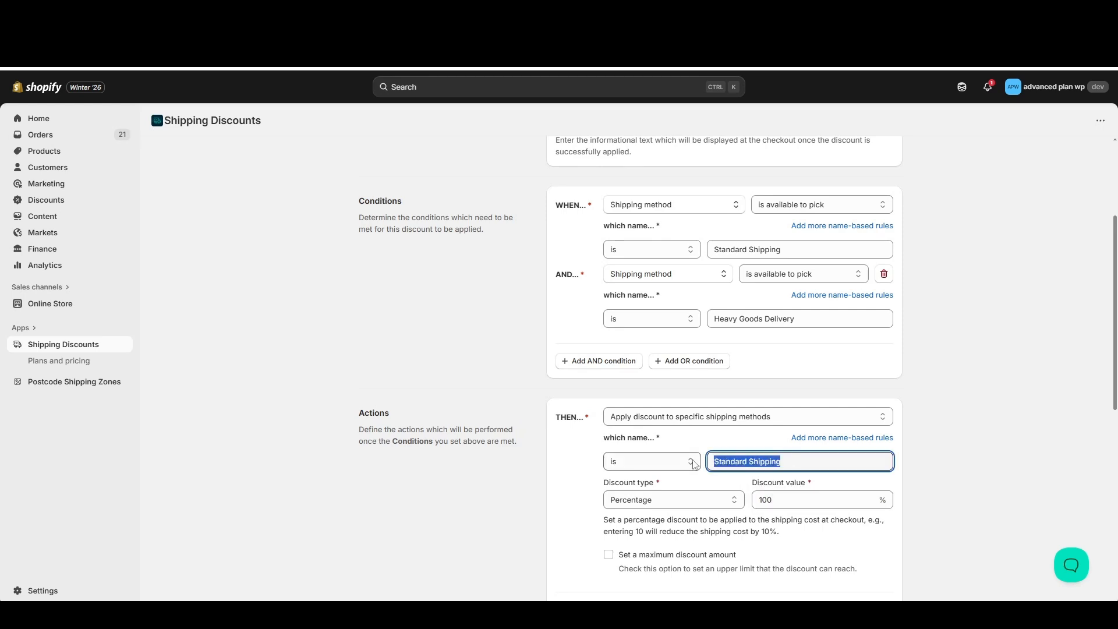
left_click(756, 435)
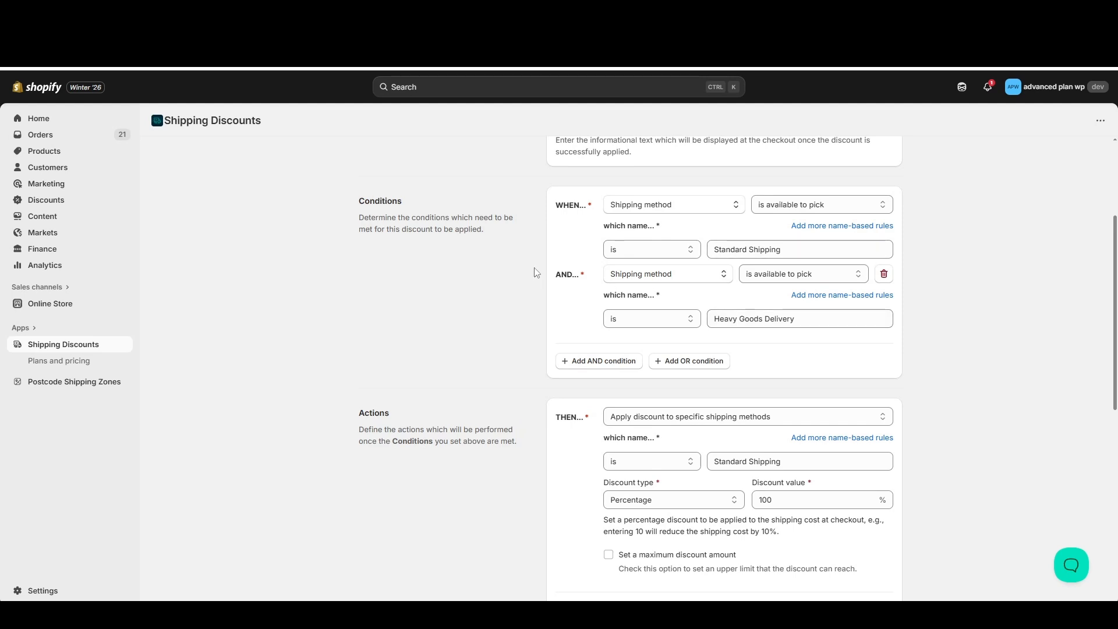
scroll(531, 312, "up", 2)
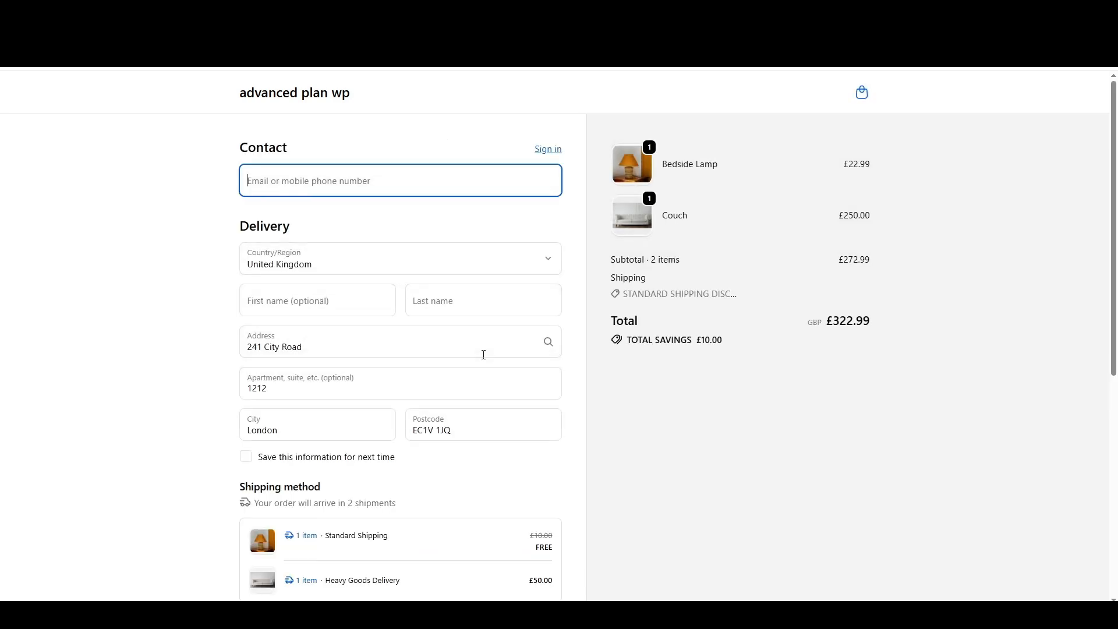
- Check the shipping charges at checkout for the Bedside Lamp and Couch with the shipping discount applied
scroll(482, 352, "down", 2)
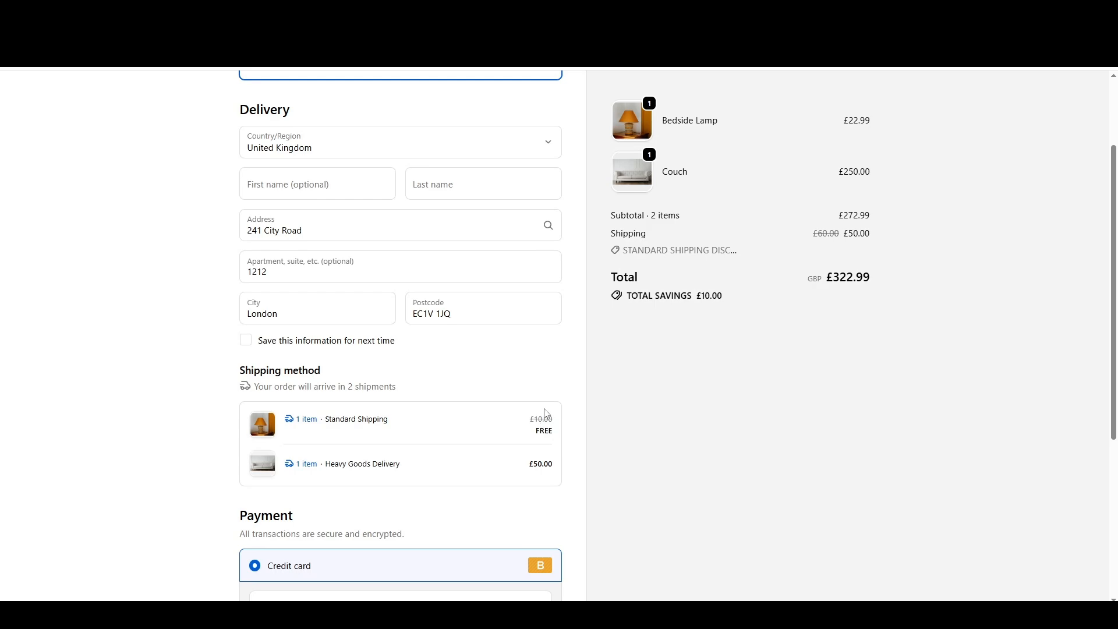
left_click_drag(866, 233, 844, 233)
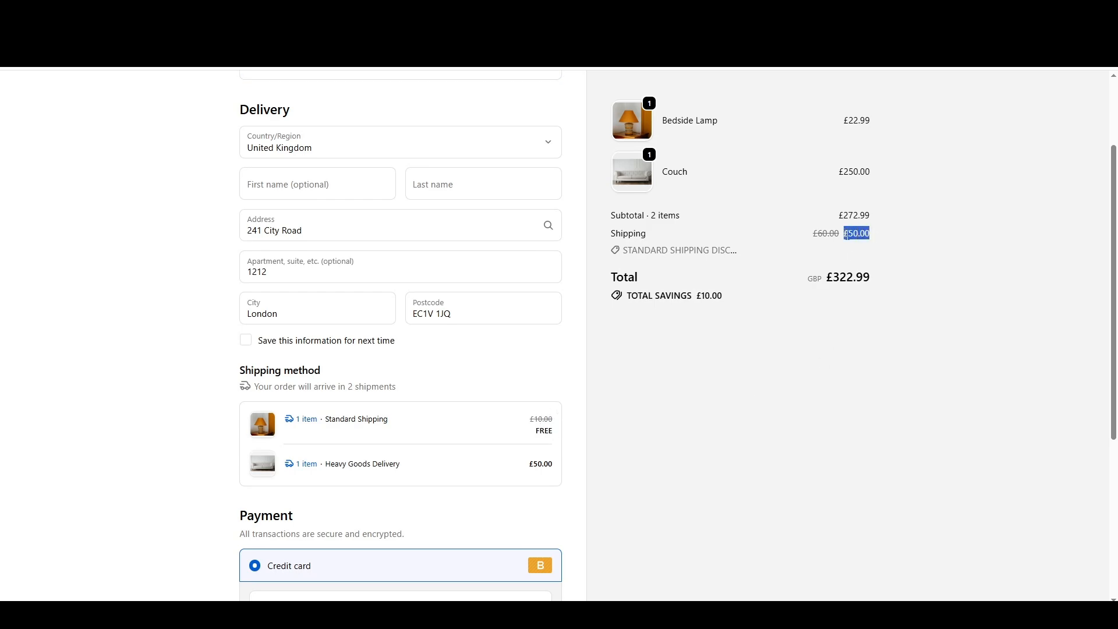
left_click(850, 254)
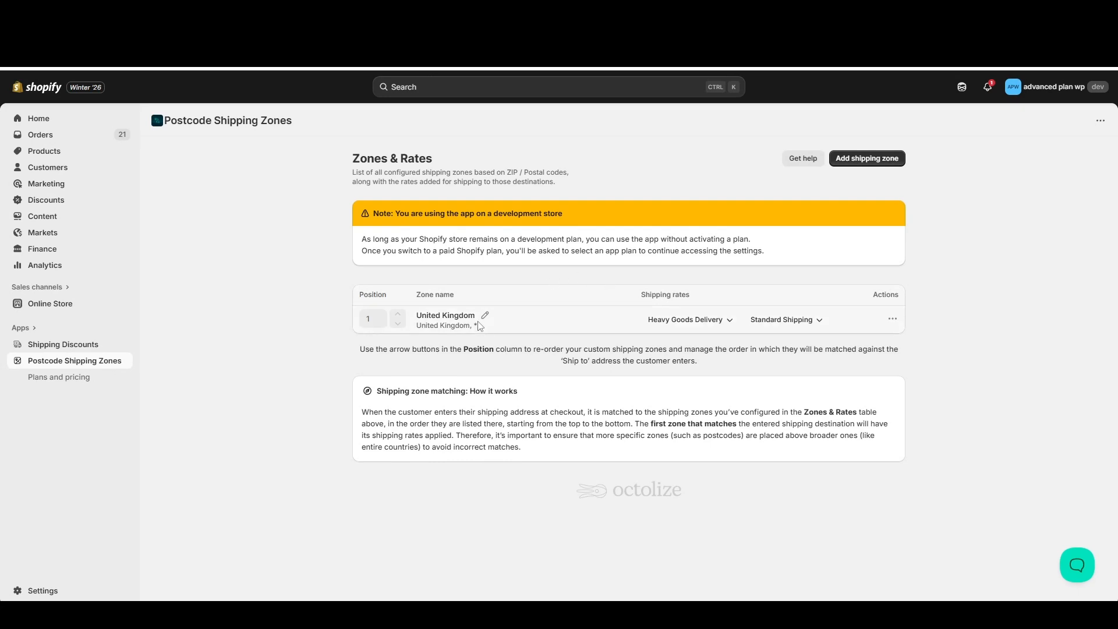
- View the United Kingdom zone's details in the Postcode Shipping Zones app, including its country selection, and return to the zone list
left_click_drag(432, 158, 355, 159)
left_click(393, 165)
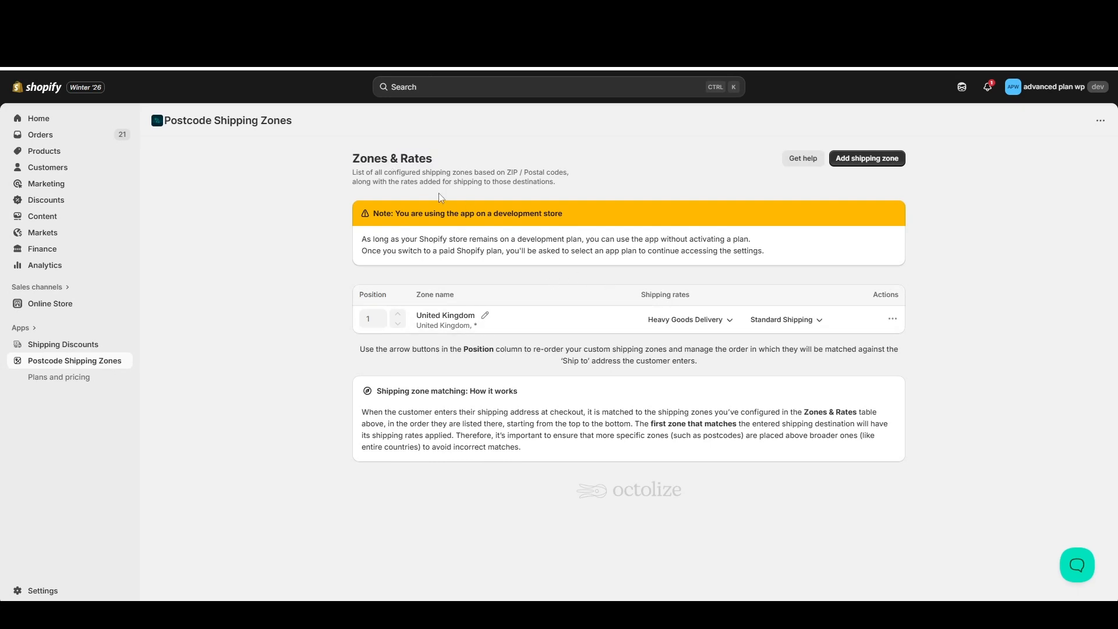
left_click(487, 313)
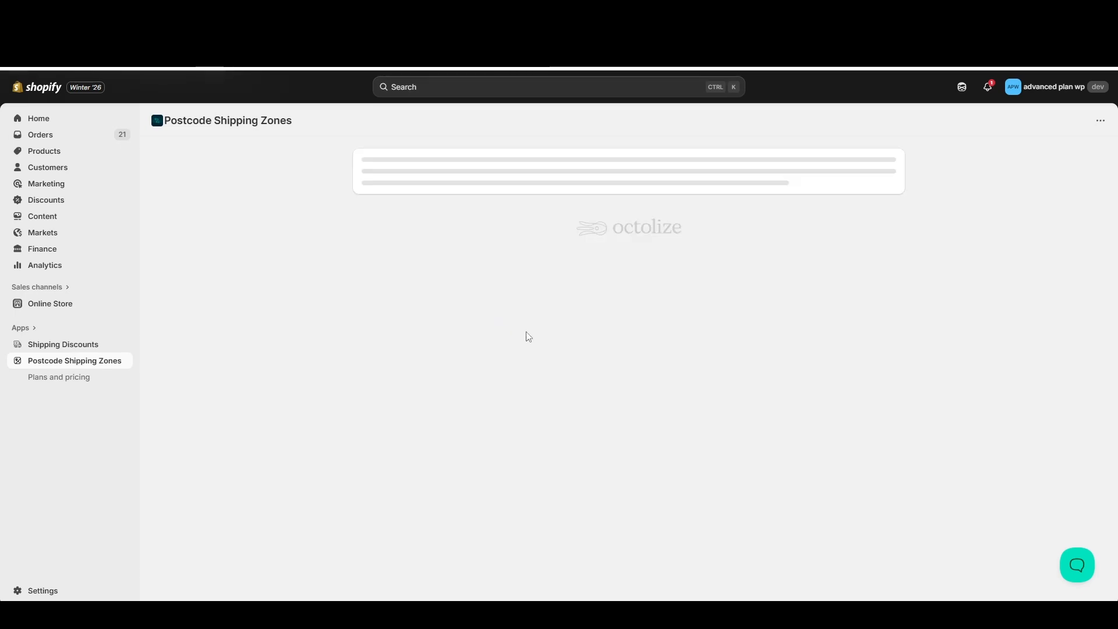
left_click(651, 318)
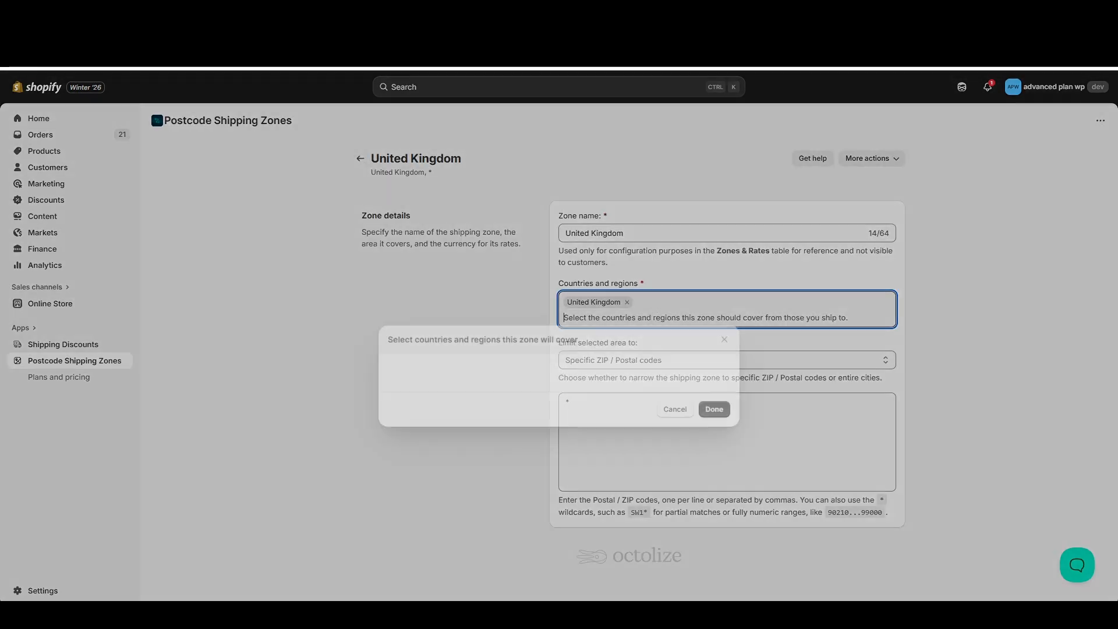
left_click(724, 183)
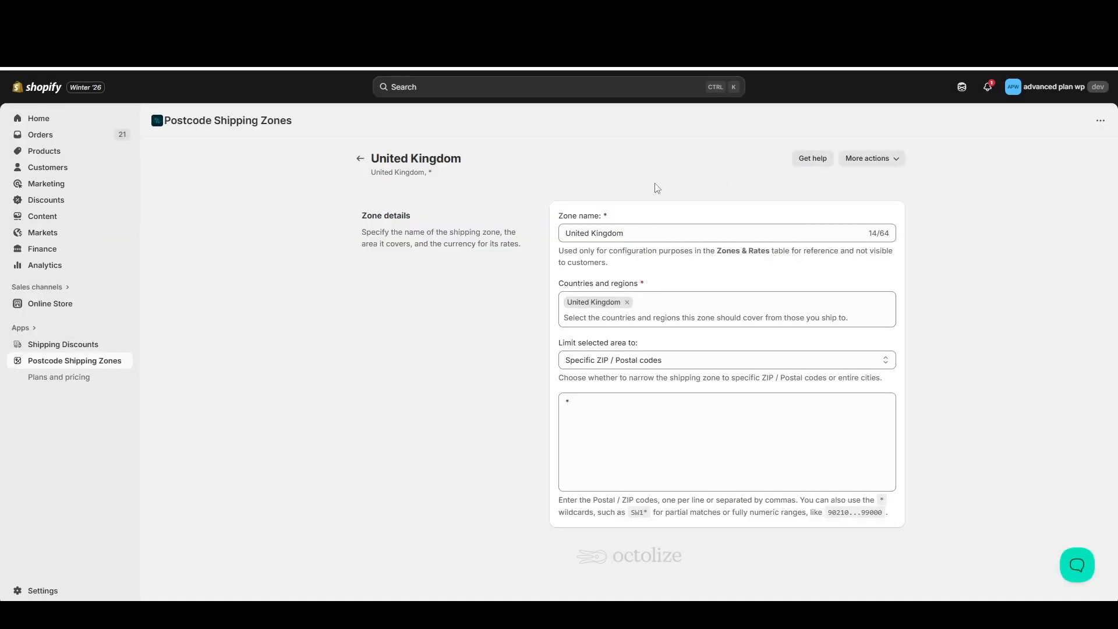
left_click(361, 158)
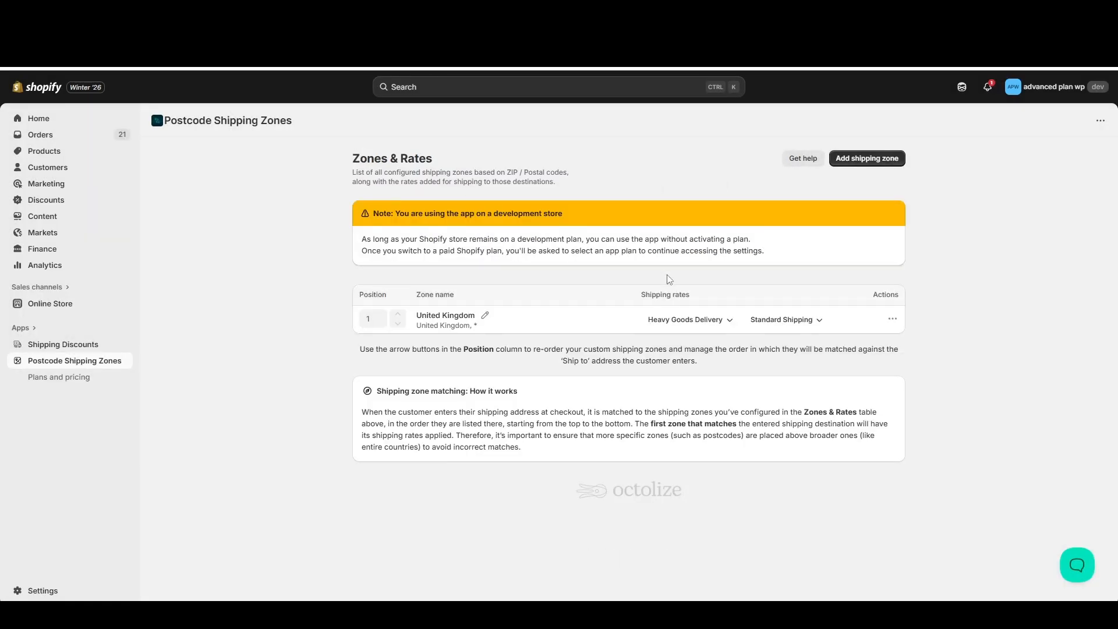
- Open the Heavy Goods Delivery rate of the United Kingdom zone and examine its first cost rule and the selectable condition types
left_click(730, 321)
left_click(721, 344)
scroll(673, 419, "down", 5)
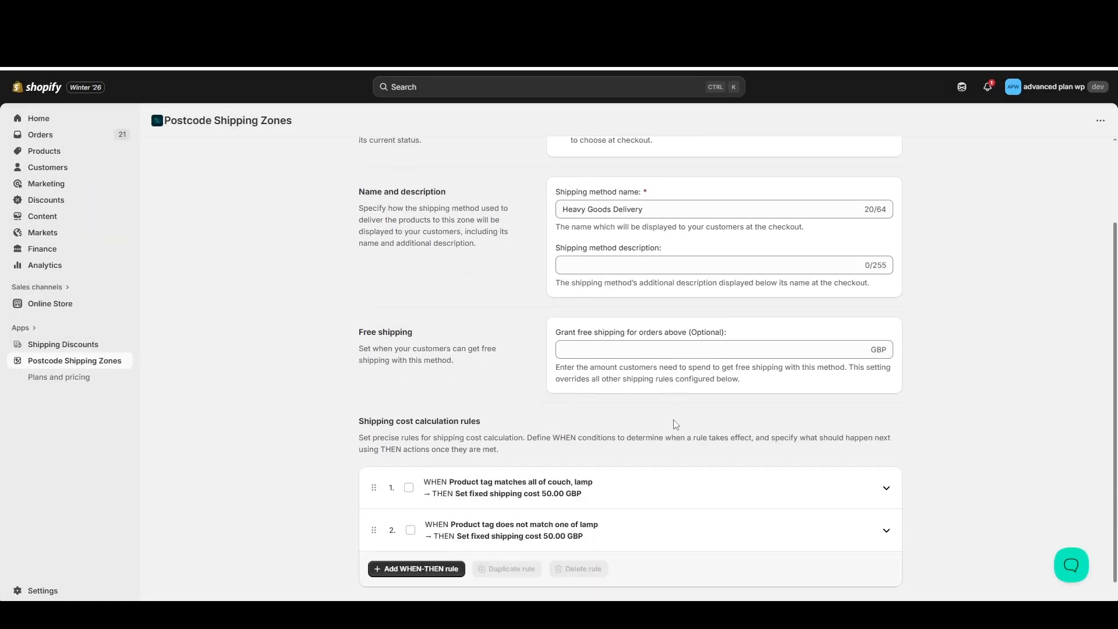
left_click(886, 468)
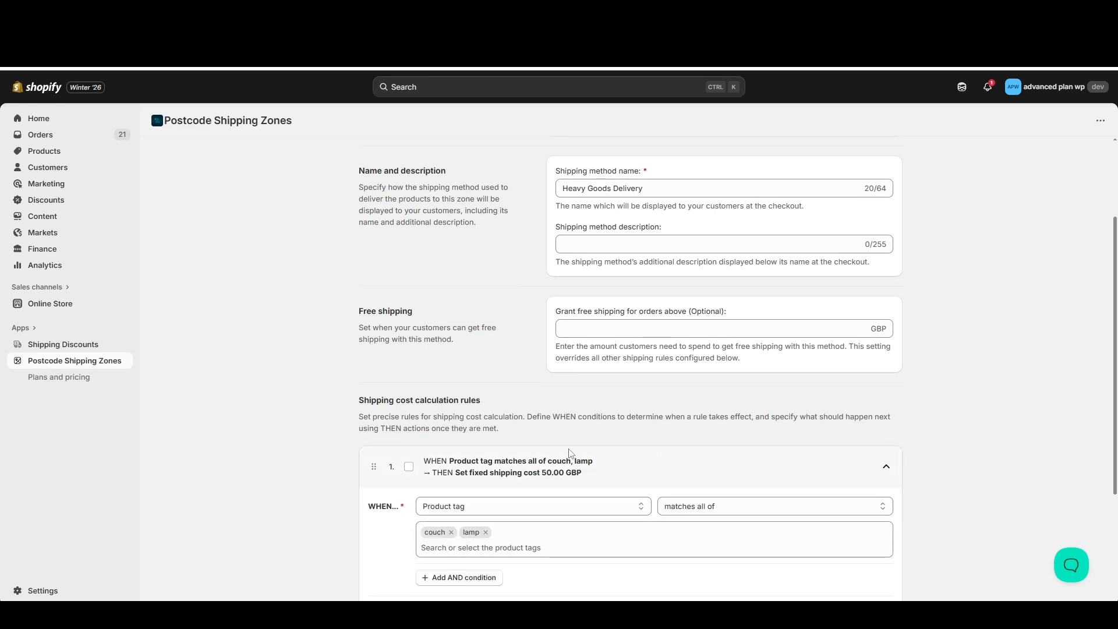
scroll(530, 414, "down", 2)
left_click(527, 397)
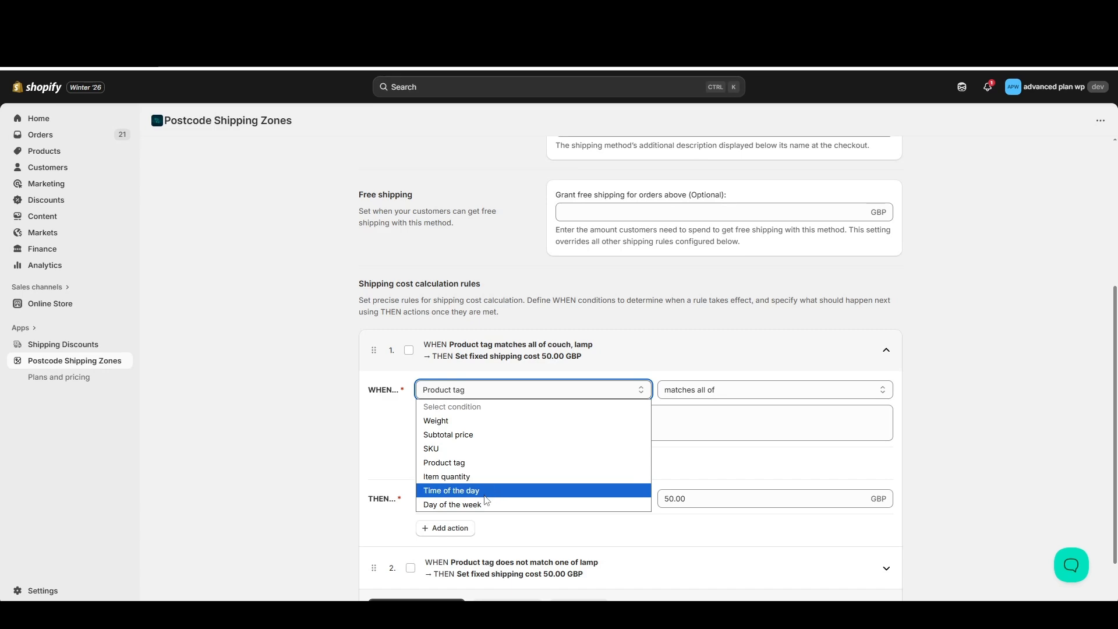
left_click(423, 357)
scroll(444, 337, "up", 3)
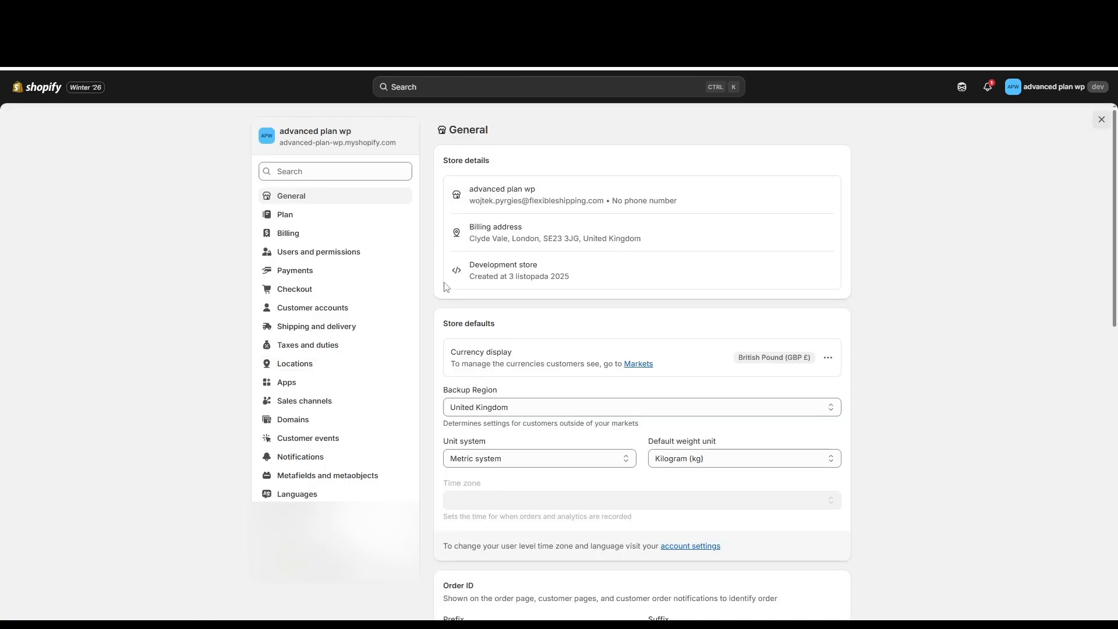
- Delete the Standard Shipping rate from the Europe zone of the general shipping profile in the store's shipping settings
left_click(367, 326)
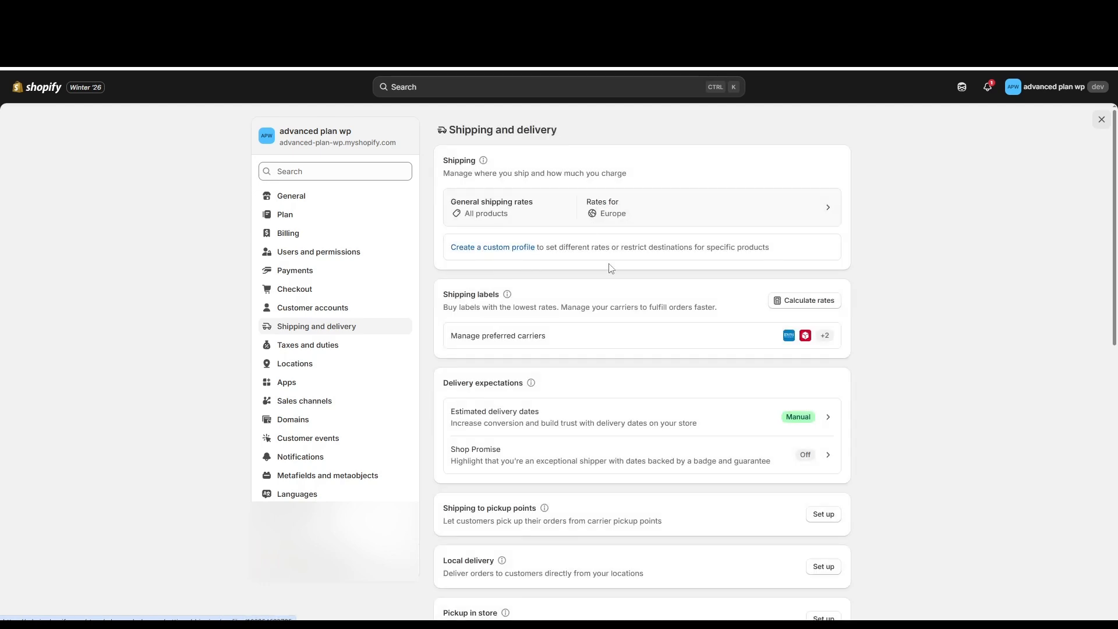
left_click(610, 268)
scroll(679, 394, "down", 1)
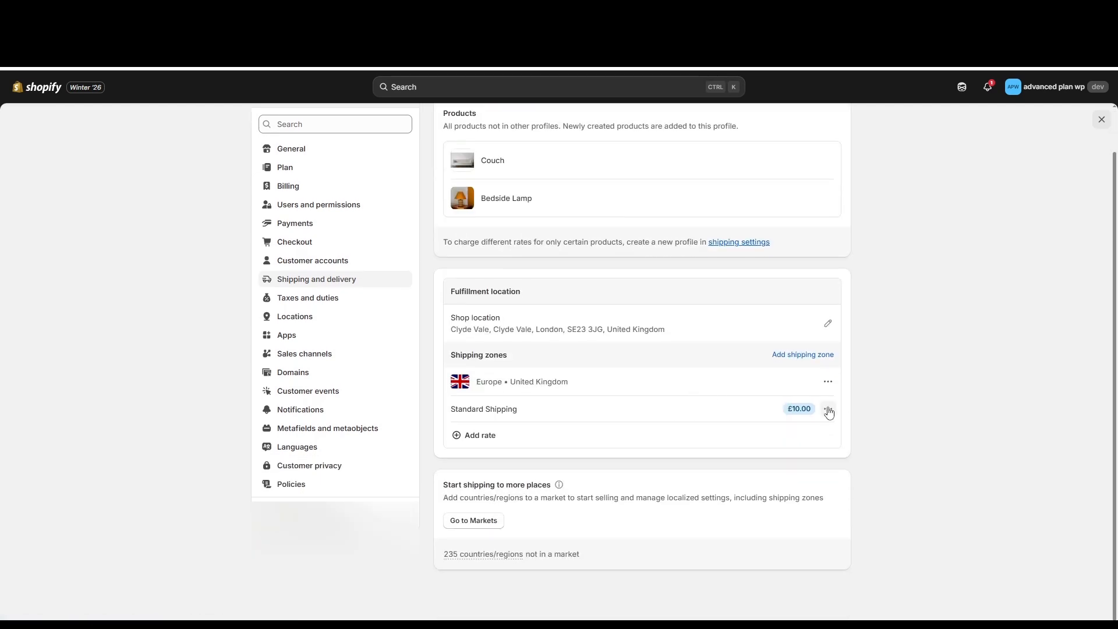
left_click(828, 410)
left_click(813, 453)
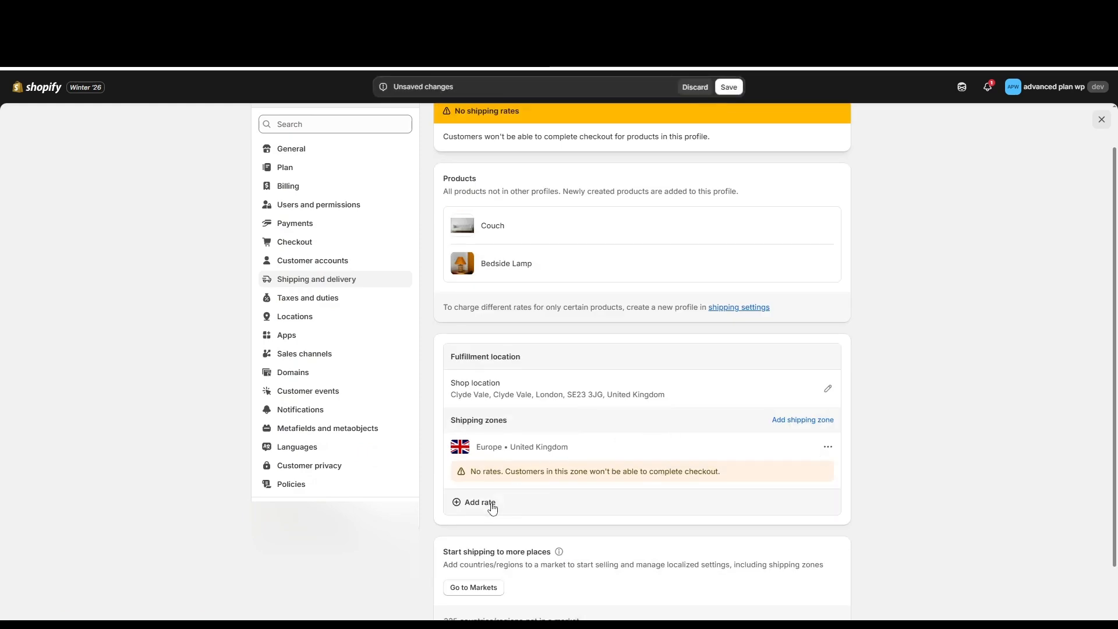
- Add an app-calculated rate from Octolize ZIP Postcode Shipping with the Heavy Goods Delivery service enabled, save the profile and close the settings
left_click(479, 502)
left_click(508, 250)
left_click(499, 282)
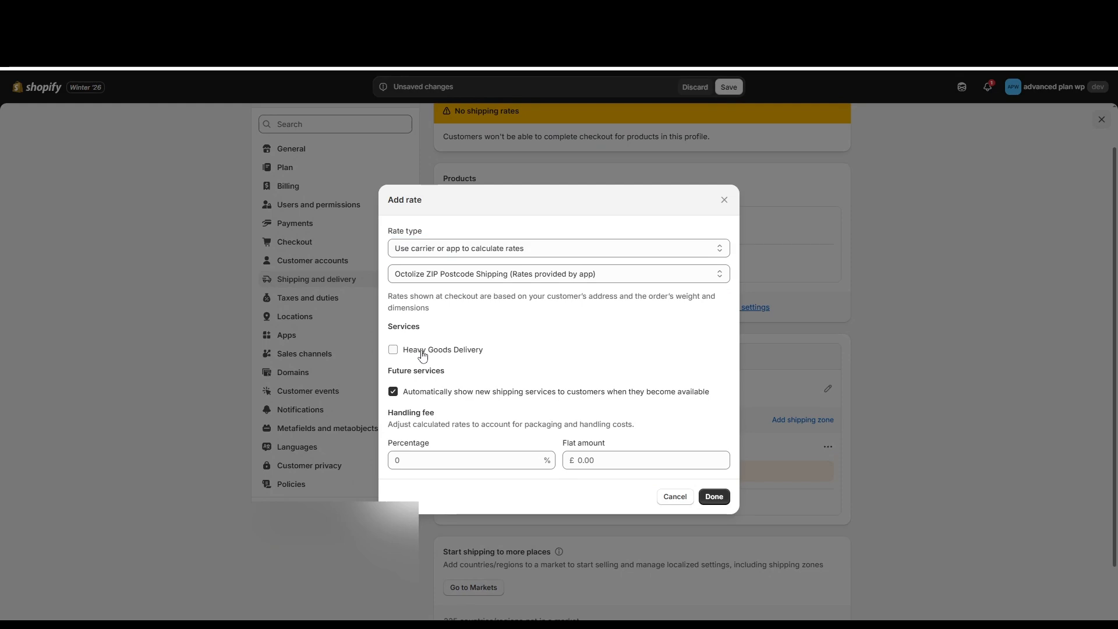
left_click(393, 349)
left_click(714, 496)
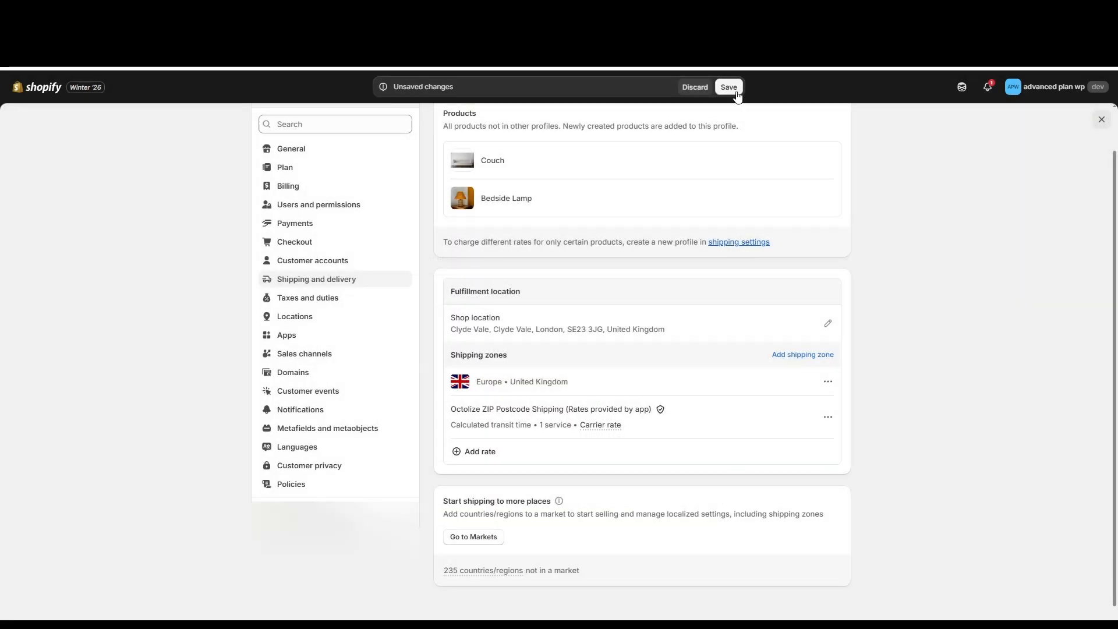
left_click(729, 88)
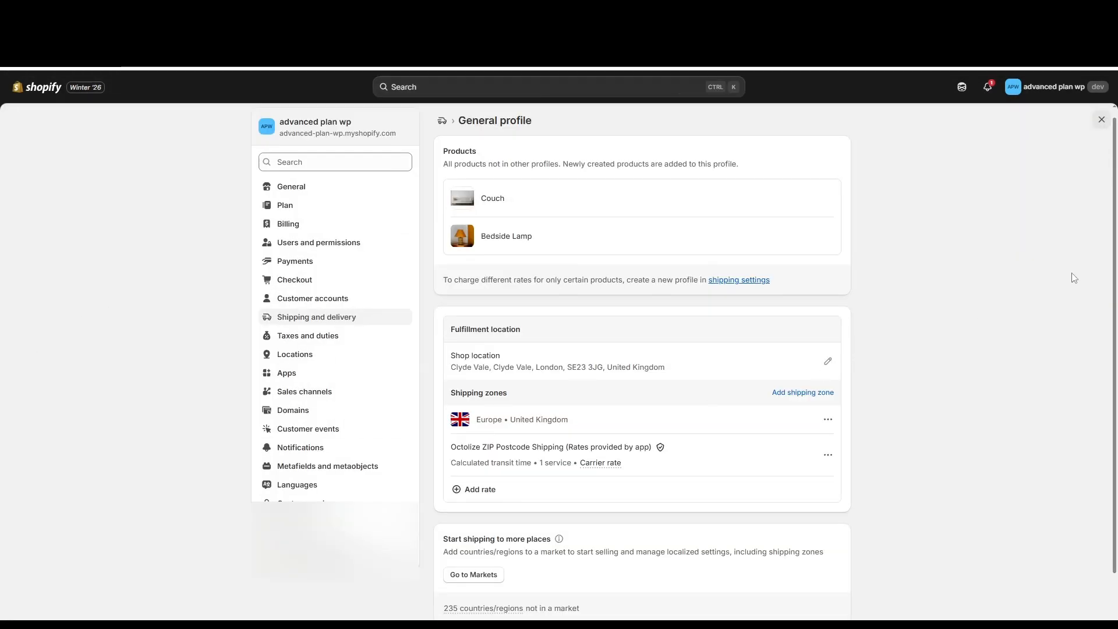
left_click(1100, 120)
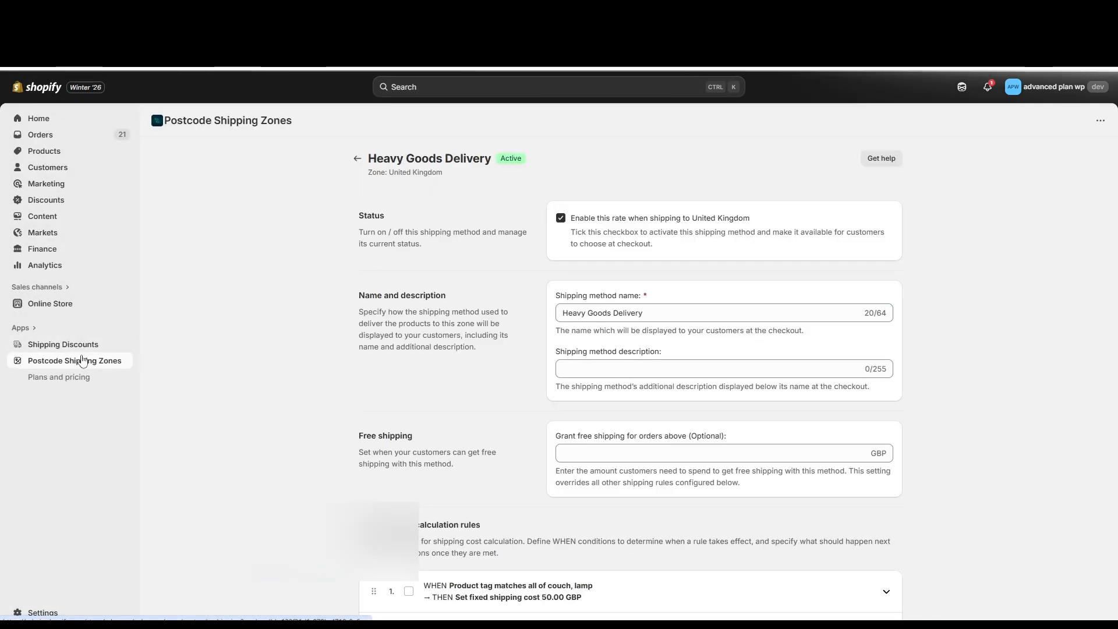
- Review the United Kingdom zone's country and postal code coverage in Postcode Shipping Zones, and go back to the zone list
left_click(81, 358)
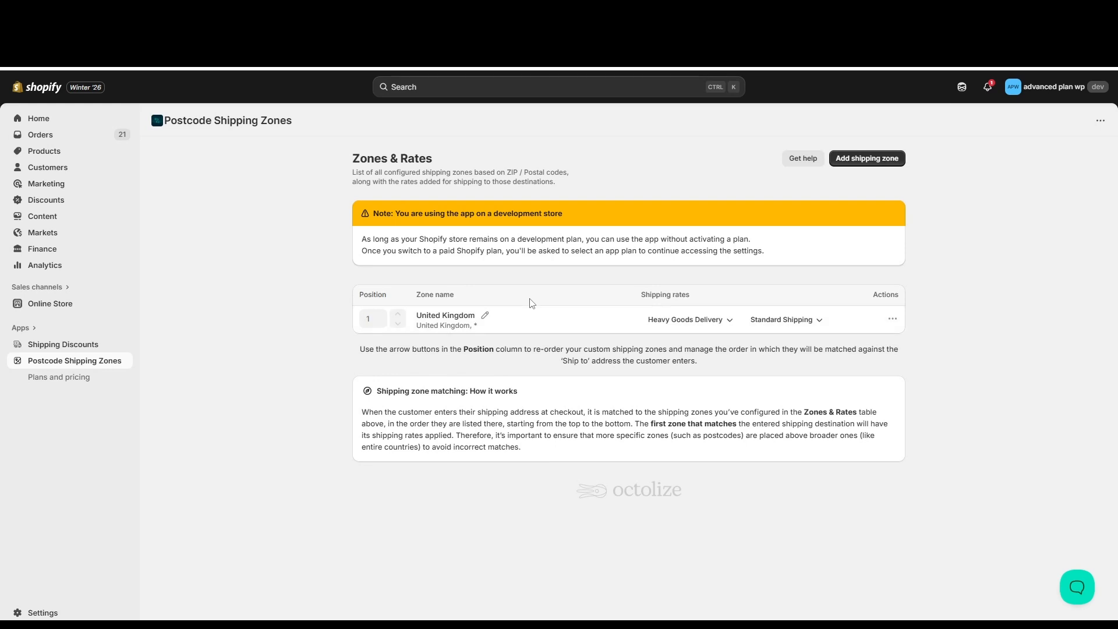
left_click(492, 319)
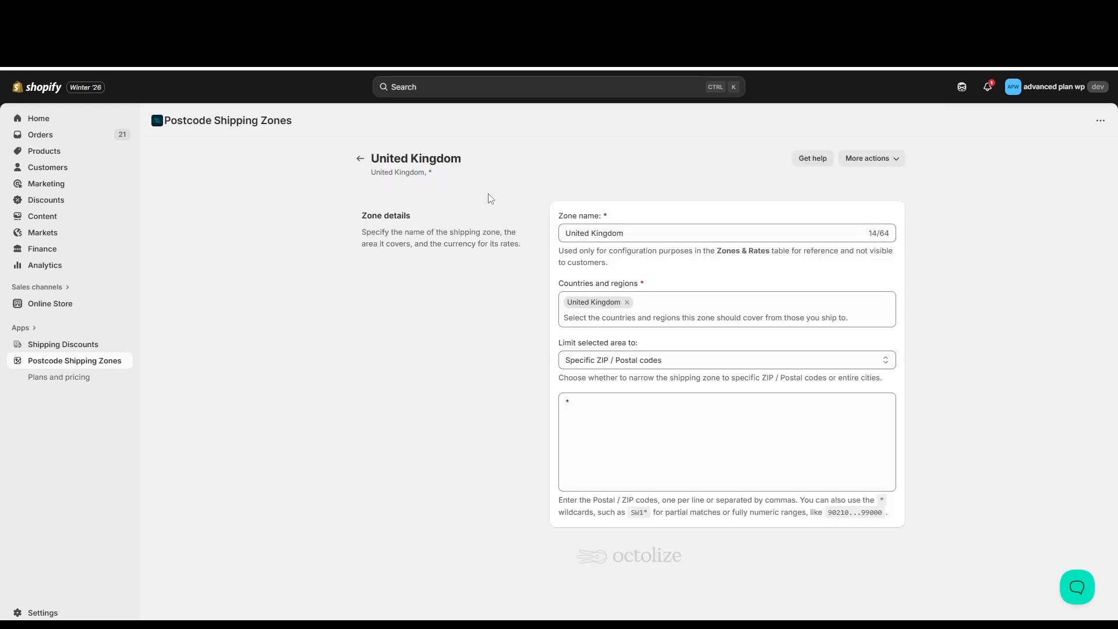
left_click(361, 158)
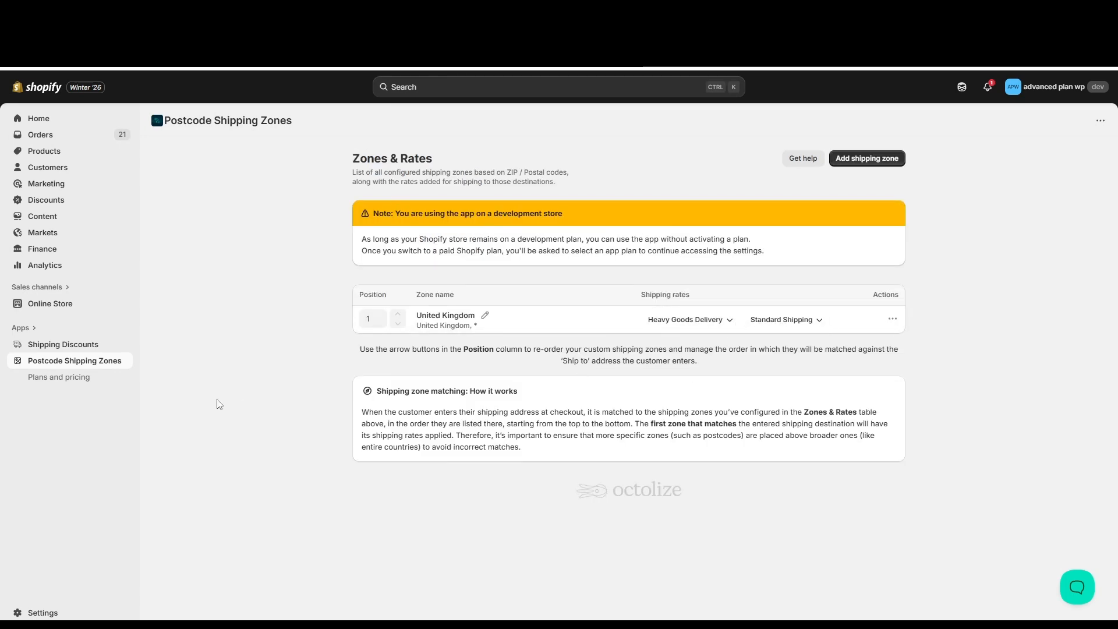
- Examine the conditions and actions of both shipping cost rules in the Heavy Goods Delivery rate
left_click(698, 319)
left_click(688, 343)
scroll(569, 403, "down", 2)
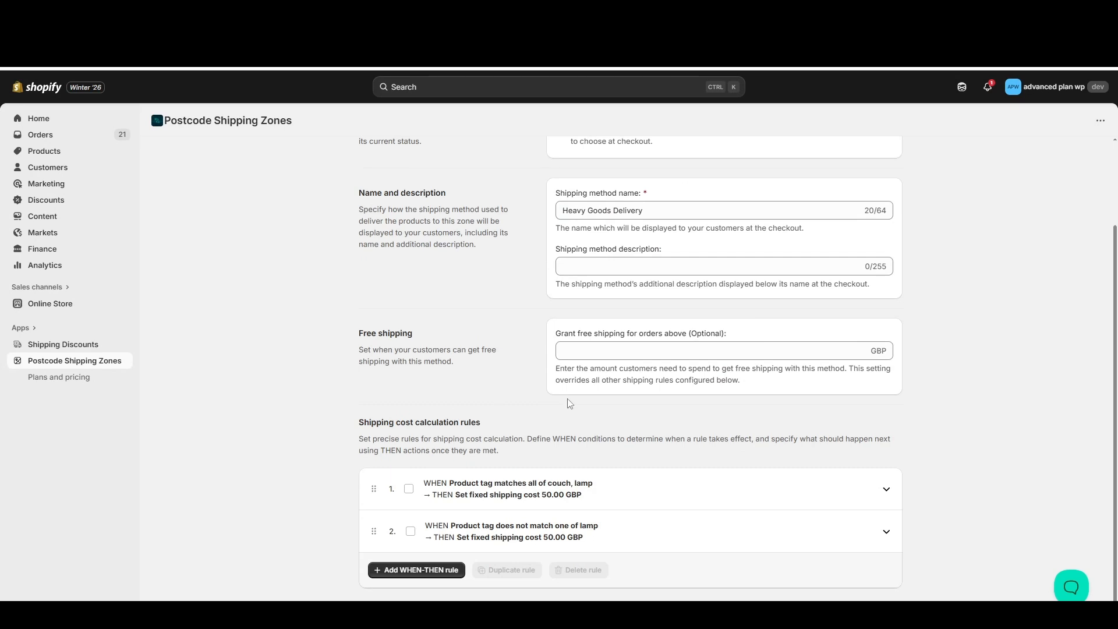
left_click(885, 492)
scroll(473, 424, "down", 3)
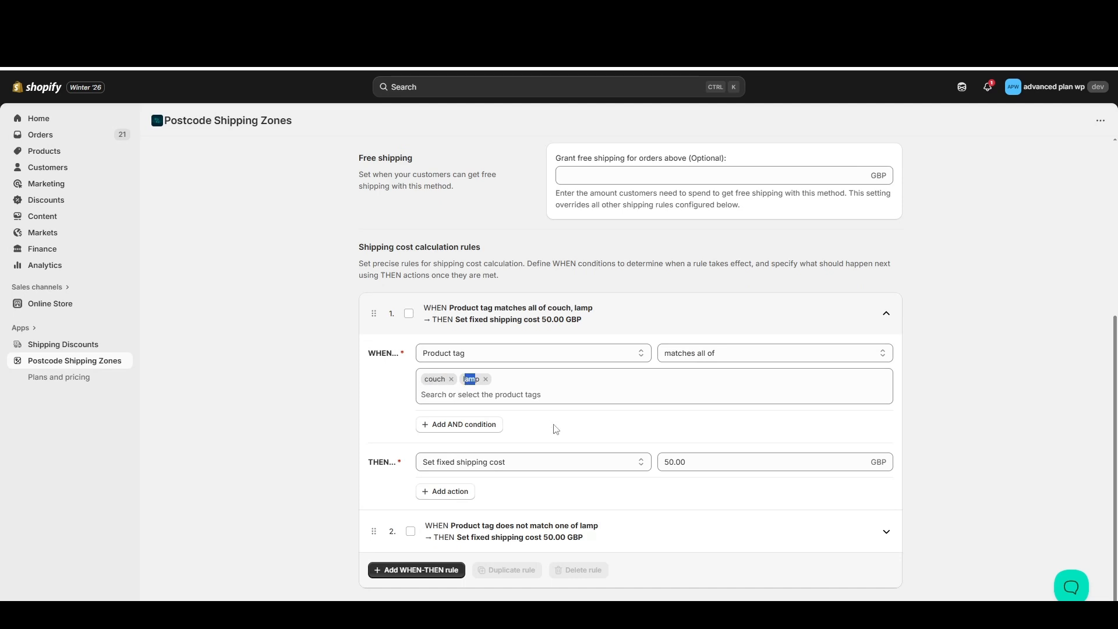
left_click(886, 532)
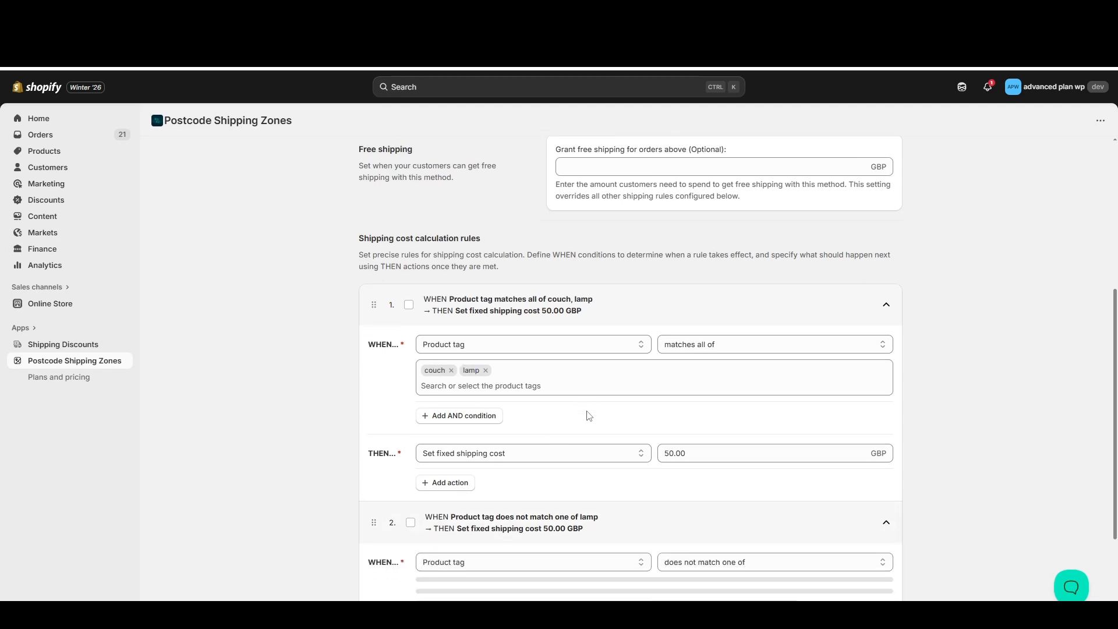
scroll(589, 414, "down", 3)
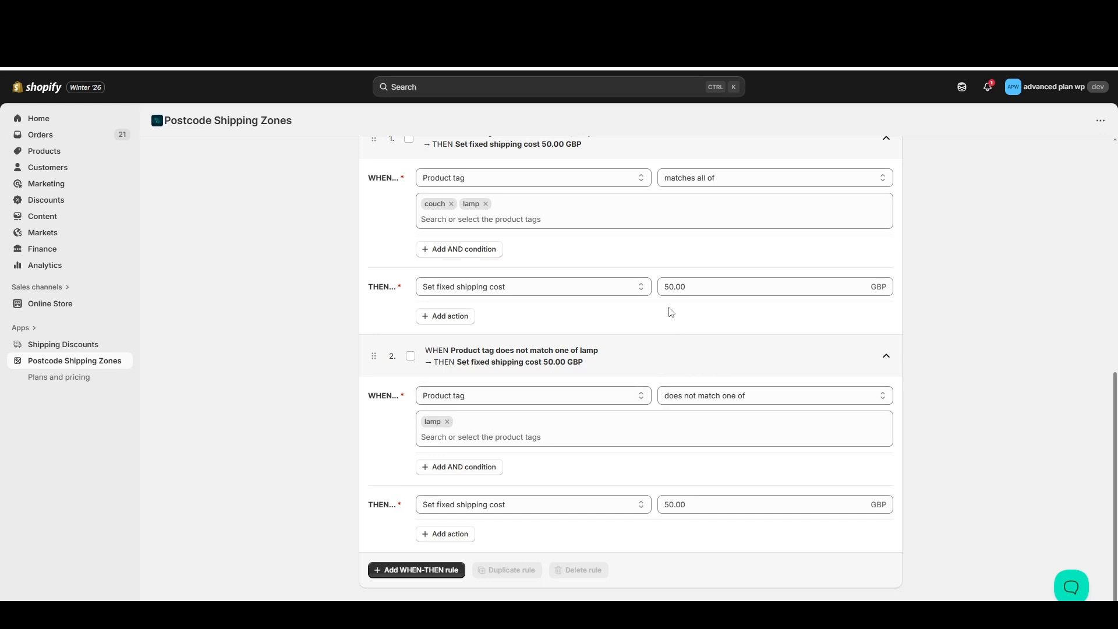
- Check the fixed shipping costs in both Heavy Goods Delivery rules, and go back to the zone list
double_click(689, 286)
left_click(684, 504)
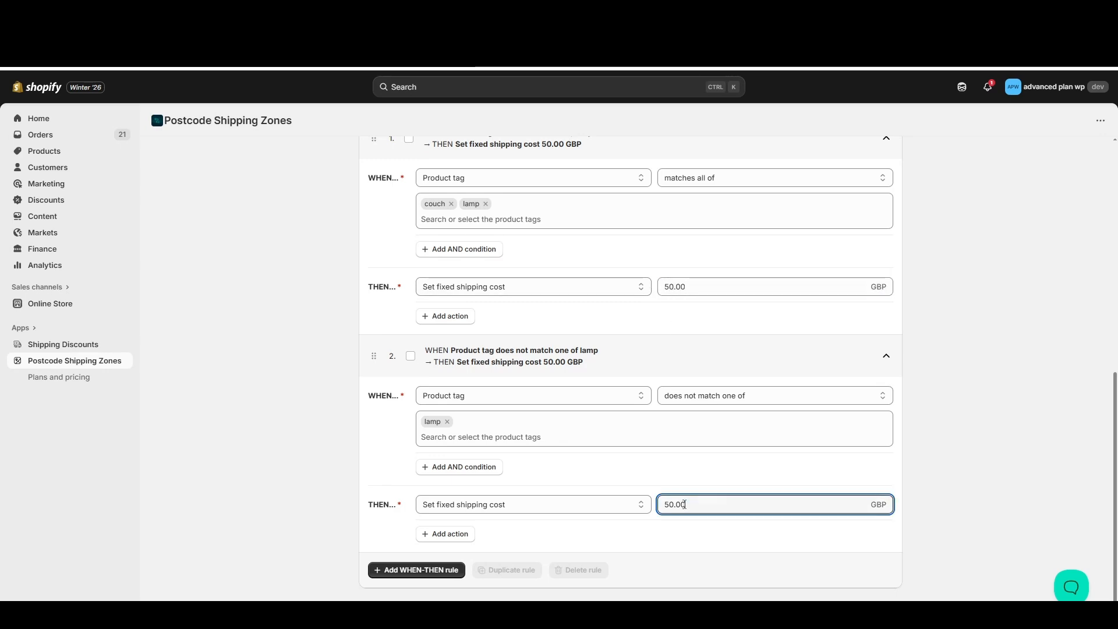
double_click(684, 504)
left_click(314, 418)
scroll(337, 426, "up", 8)
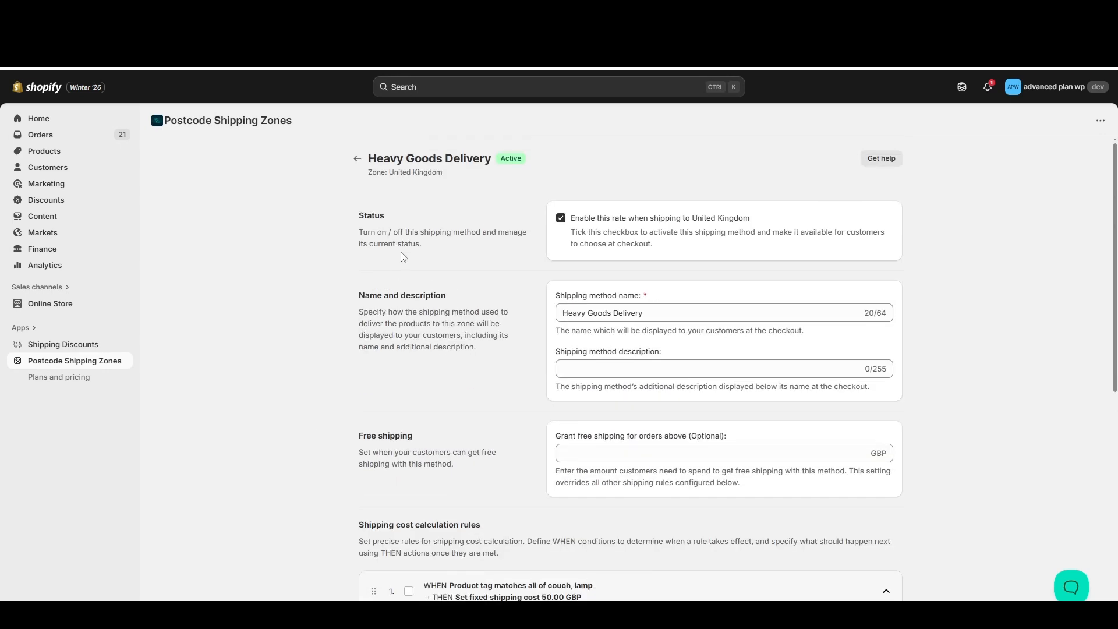
left_click(358, 159)
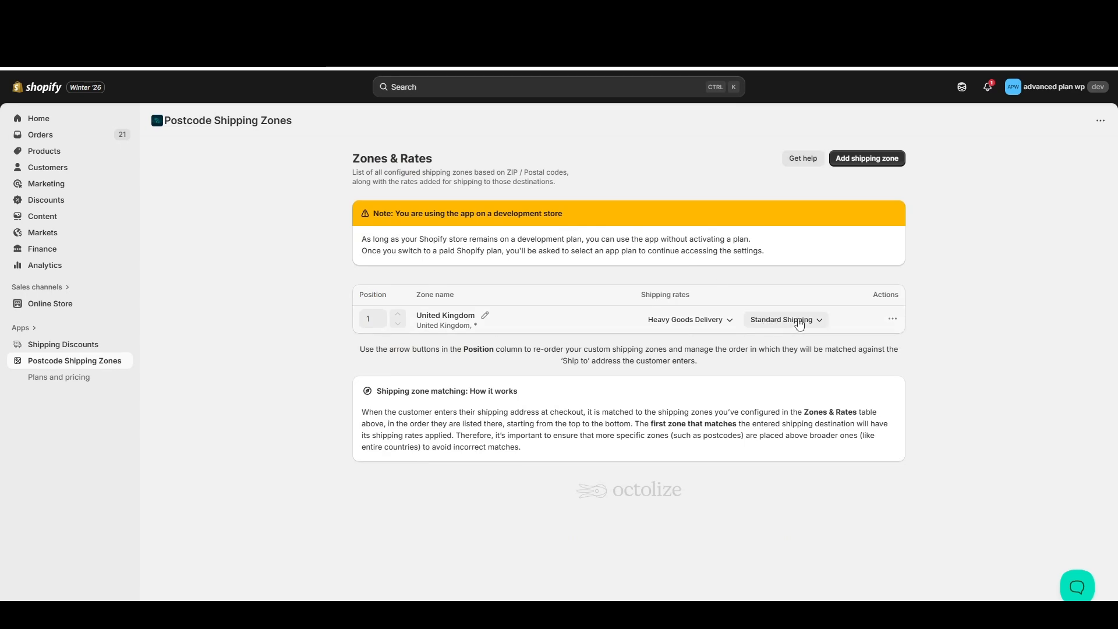
- Open the United Kingdom zone's Standard Shipping rate and examine the conditions and actions of both shipping cost rules
left_click(818, 323)
left_click(796, 343)
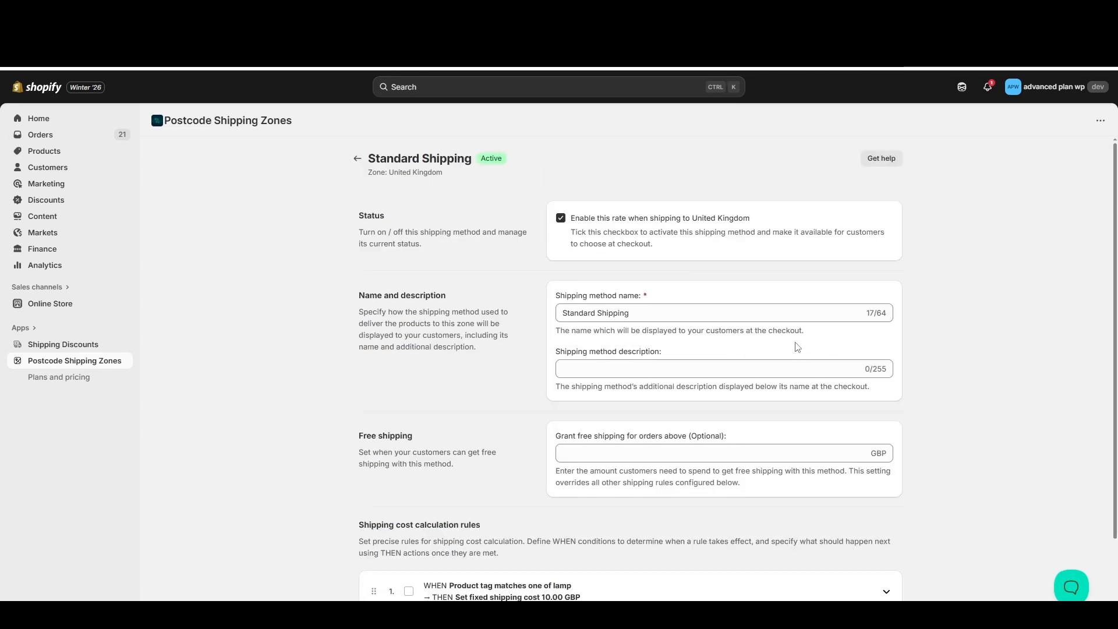
scroll(578, 371, "down", 2)
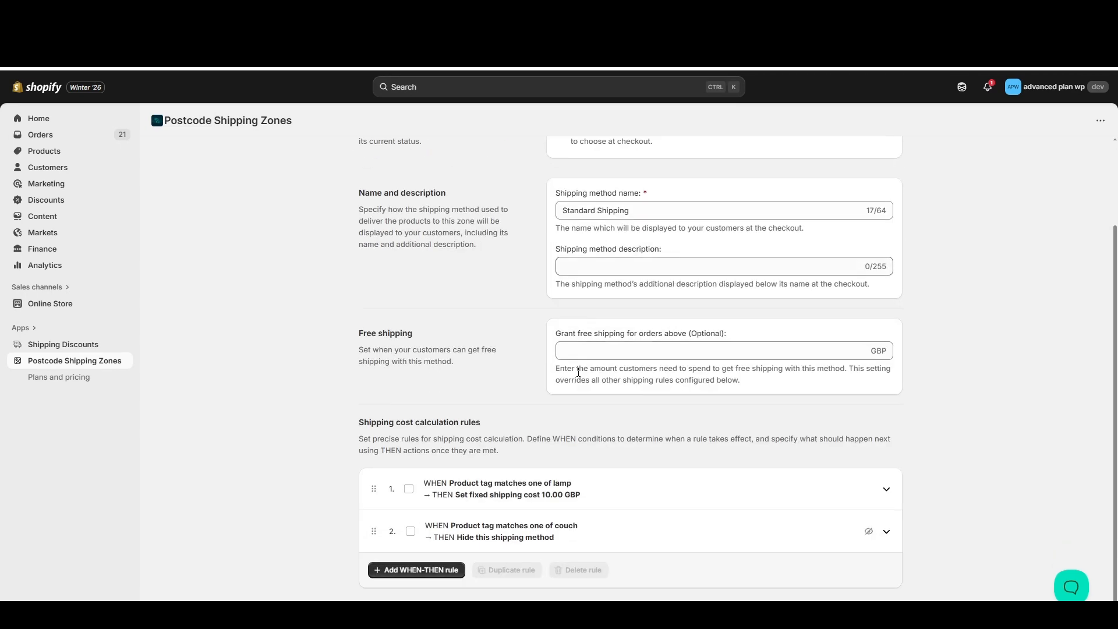
left_click(880, 497)
scroll(607, 428, "down", 3)
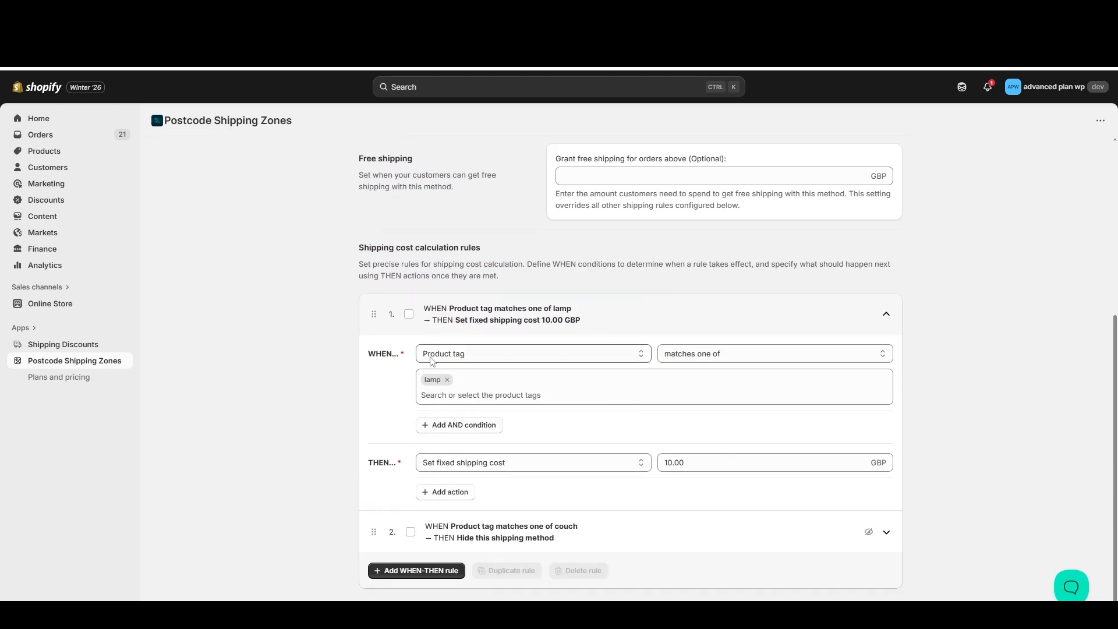
left_click_drag(687, 468, 642, 465)
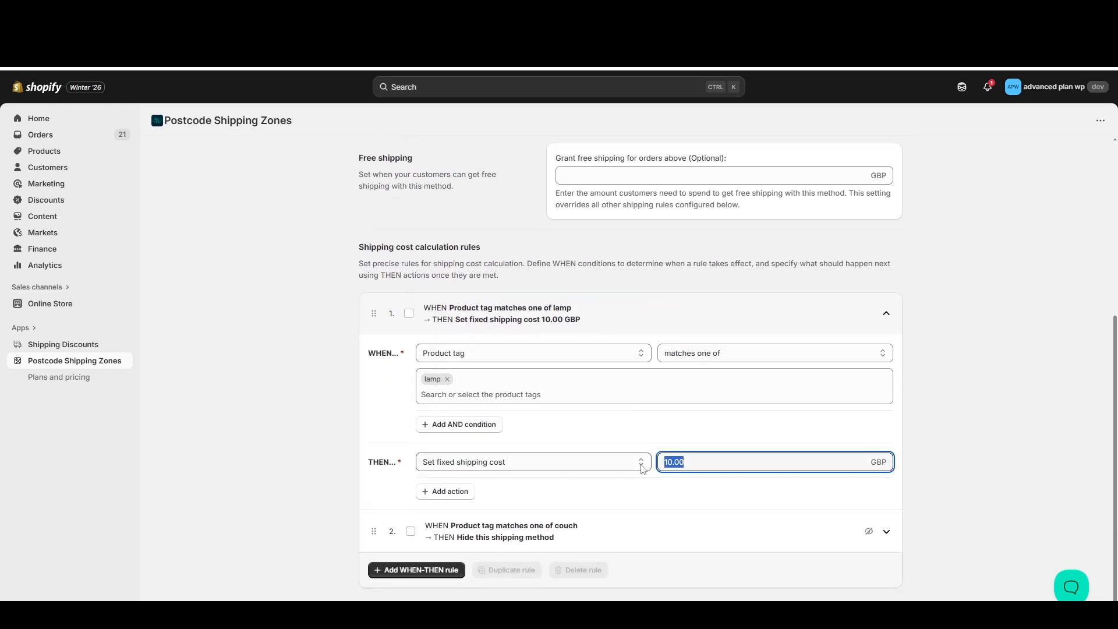
left_click(878, 490)
left_click(886, 532)
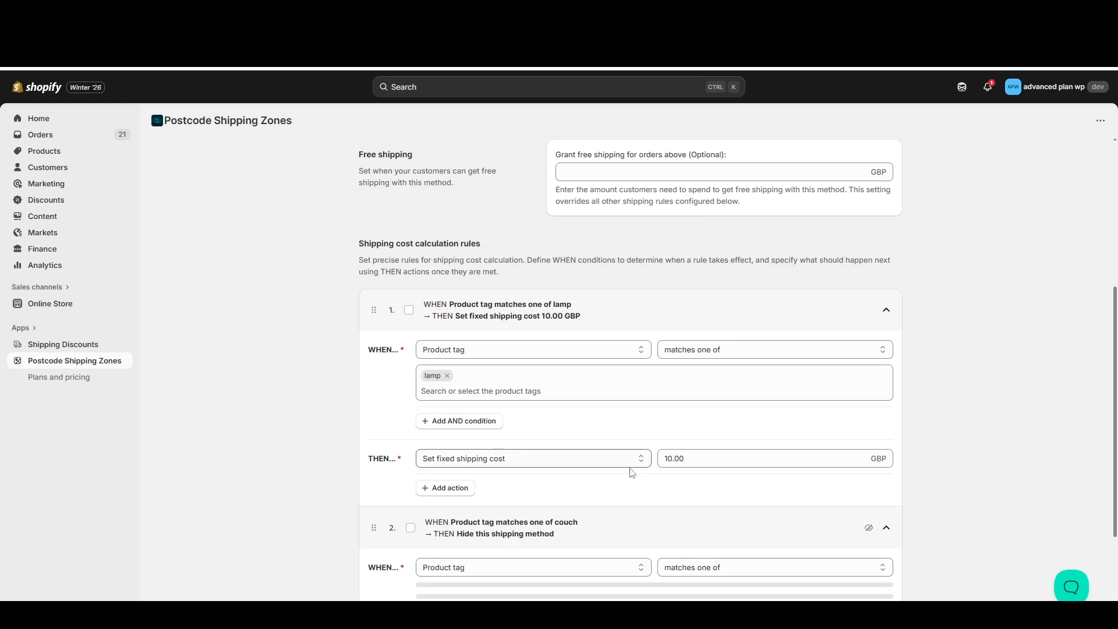
scroll(631, 472, "down", 3)
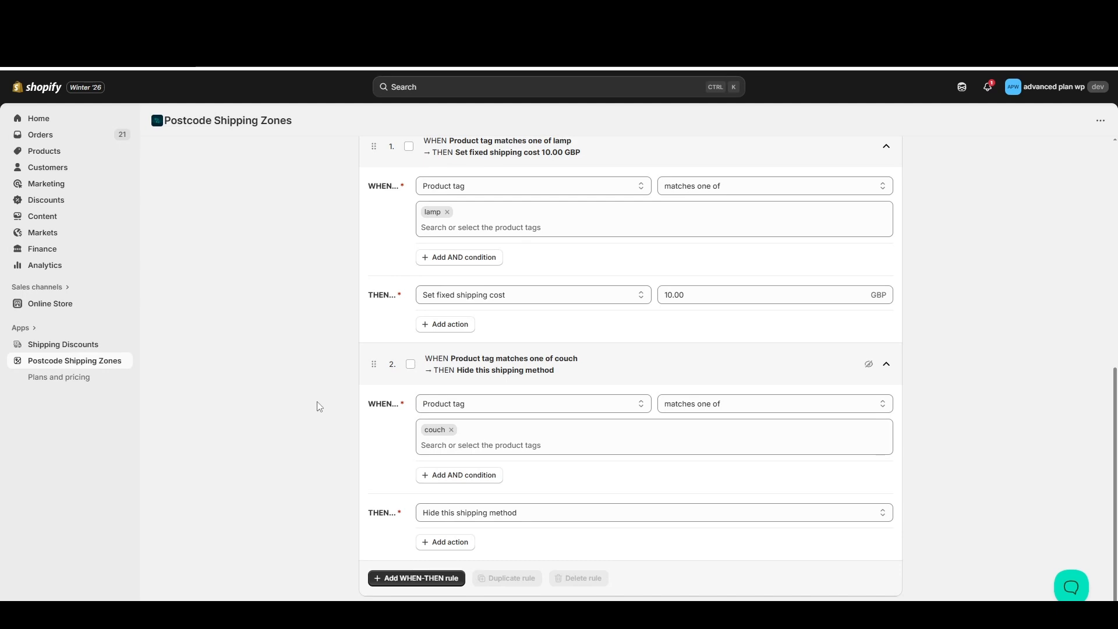
scroll(318, 405, "up", 1)
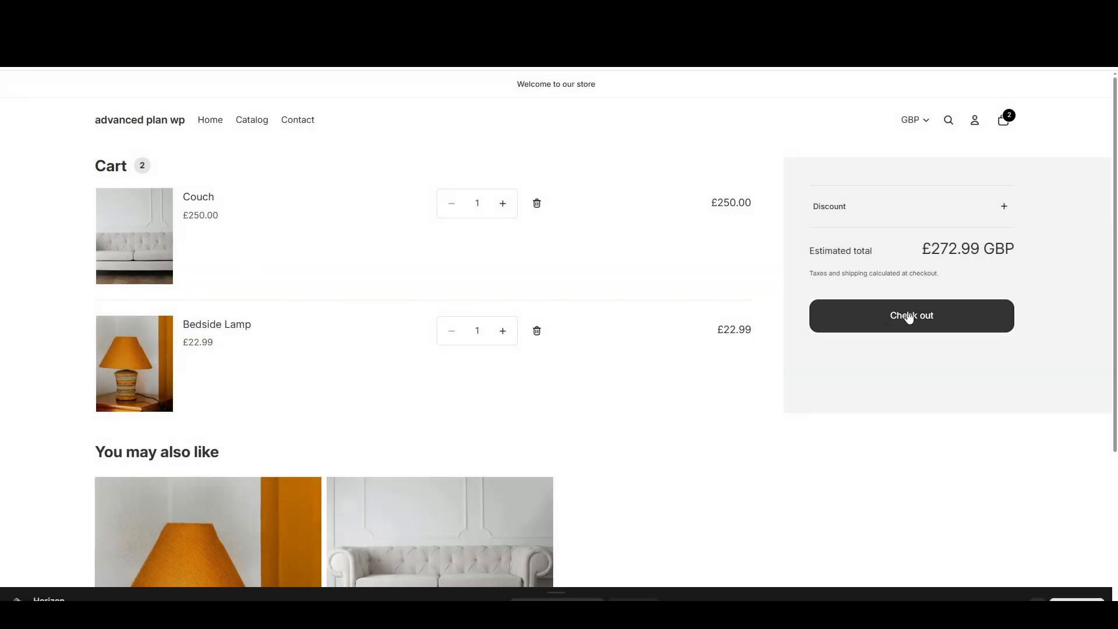
- Check out the storefront cart with the Couch and Bedside Lamp, and inspect the shipping method and its price
left_click(888, 305)
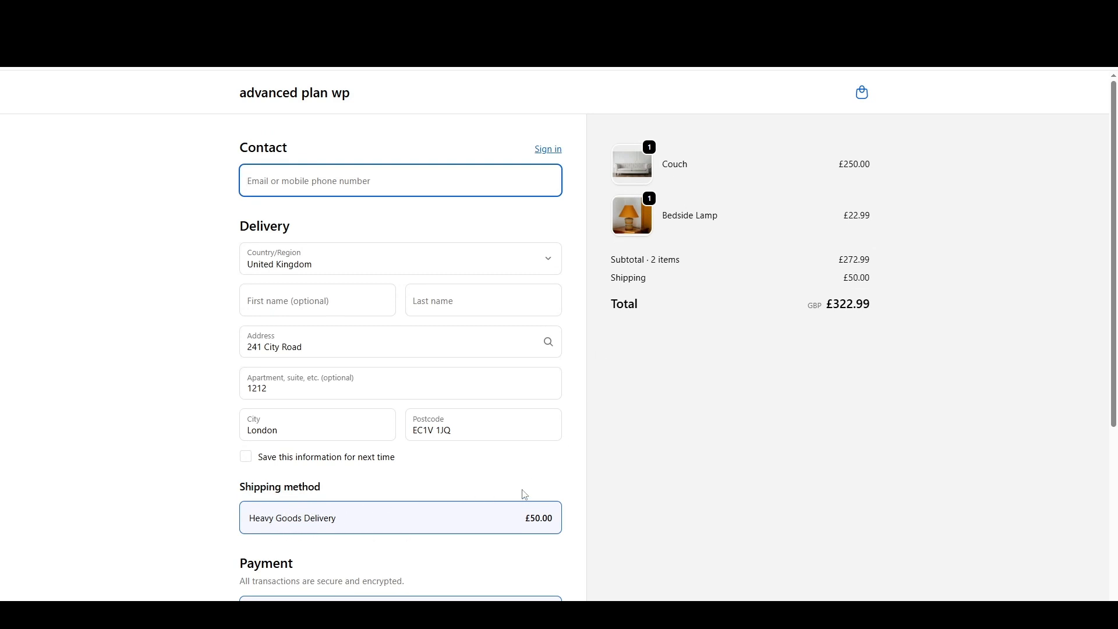
left_click_drag(527, 520, 556, 519)
left_click(623, 493)
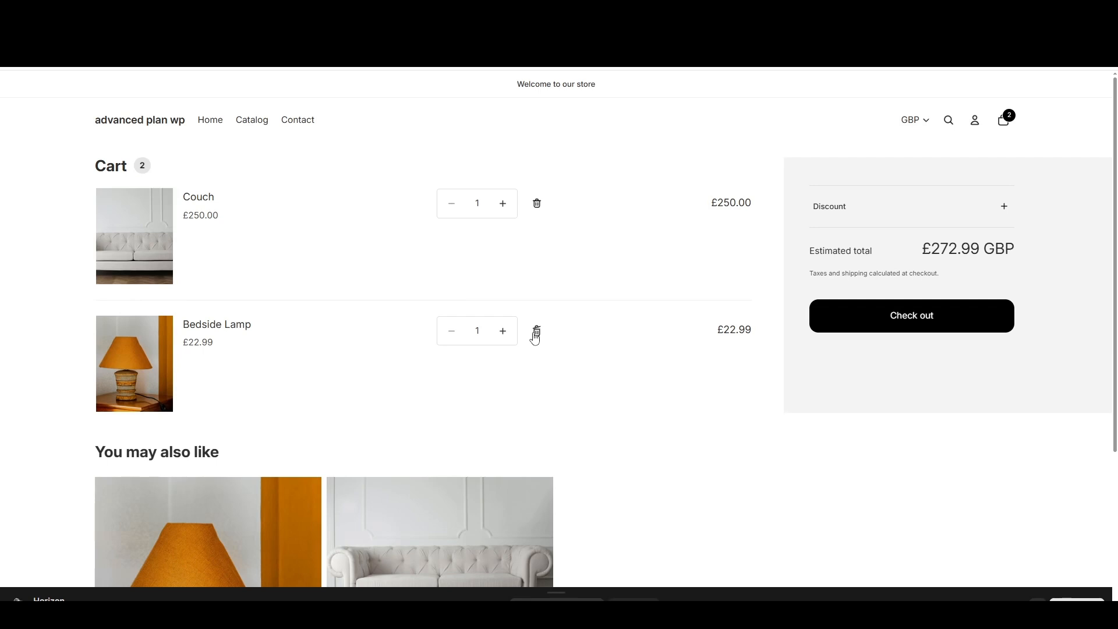
- Remove the Bedside Lamp from the cart, check out with only the Couch and inspect the shipping method offered
left_click(536, 330)
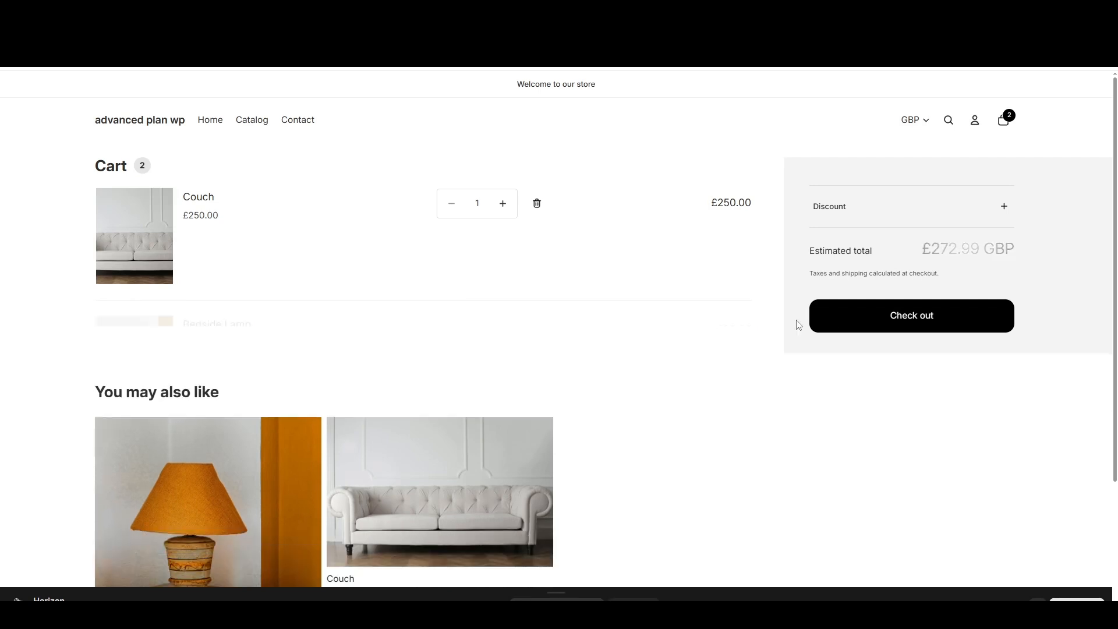
left_click(901, 320)
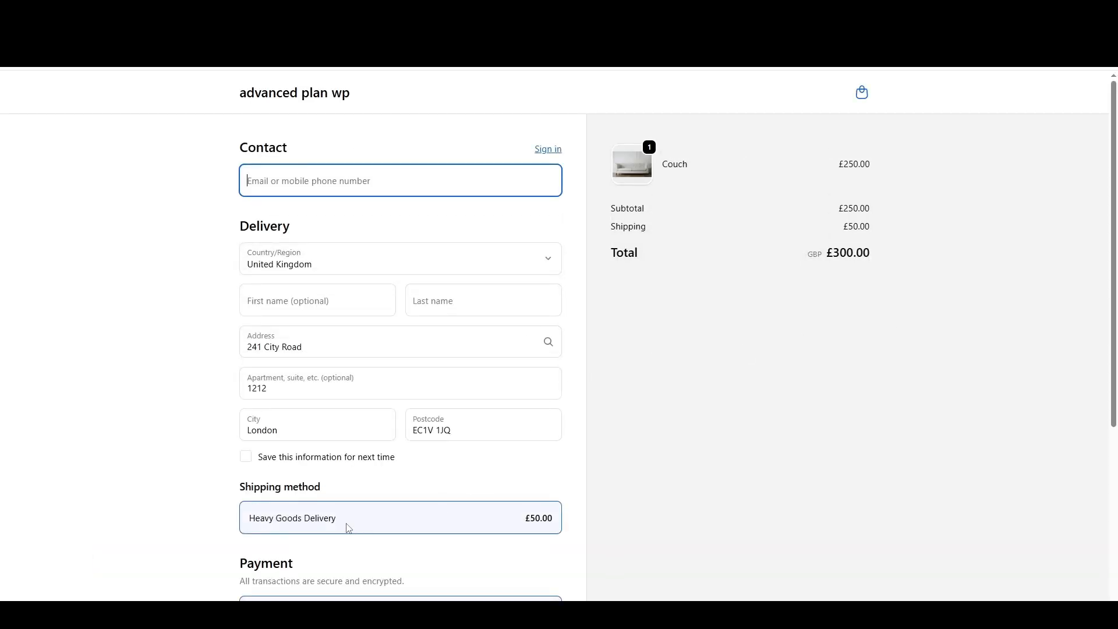
left_click_drag(347, 524, 255, 521)
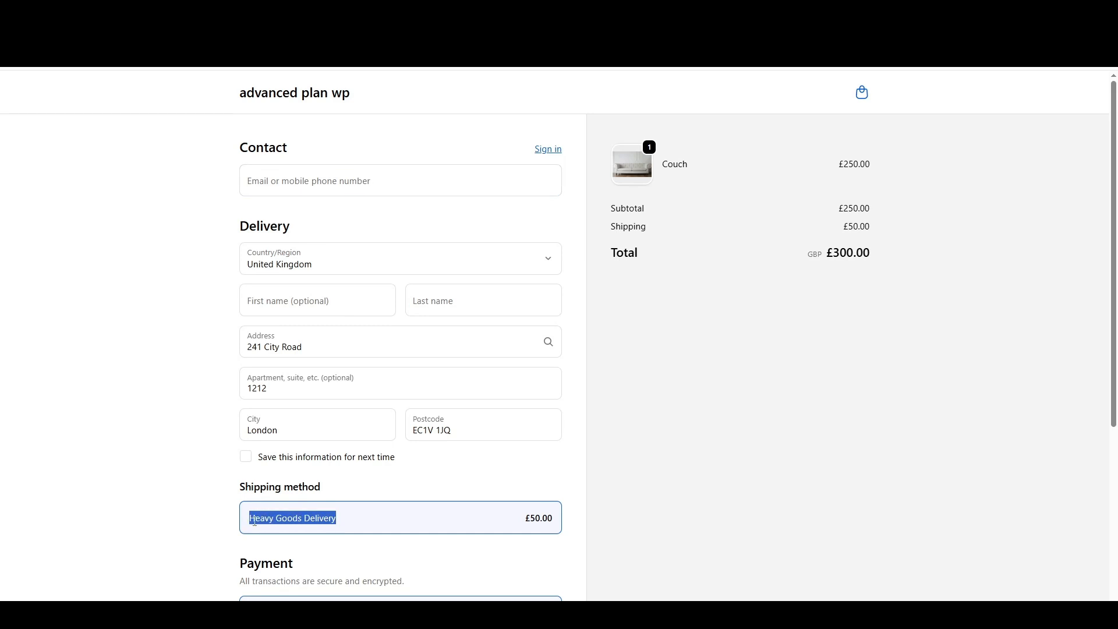
left_click(551, 518)
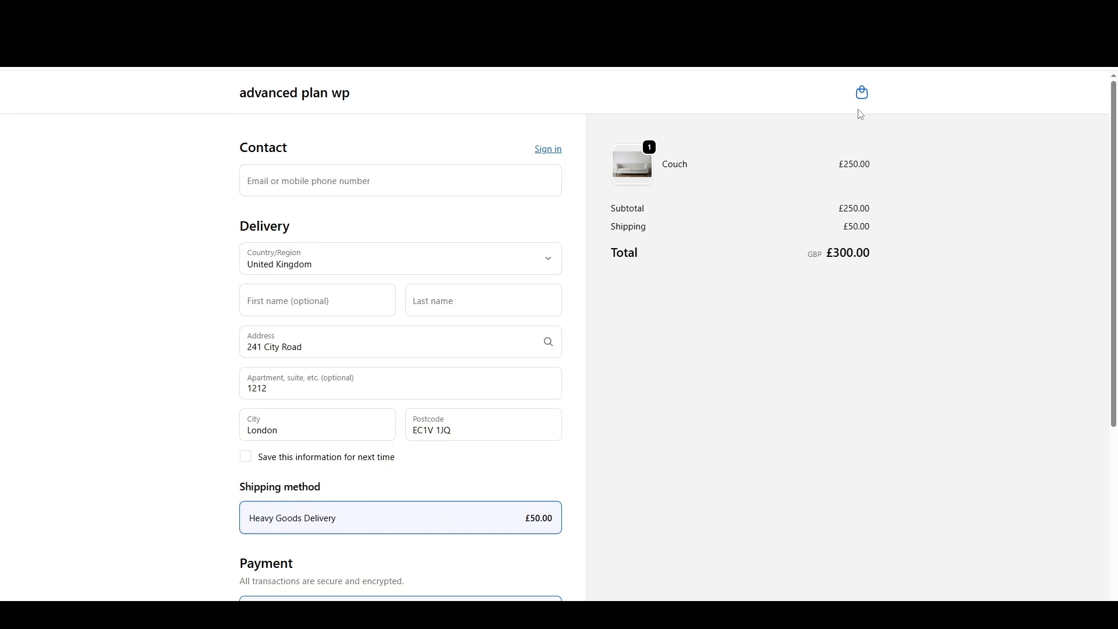
- Return to the cart, remove the Couch, add one Bedside Lamp from its product page and proceed to checkout
key("alt+Left")
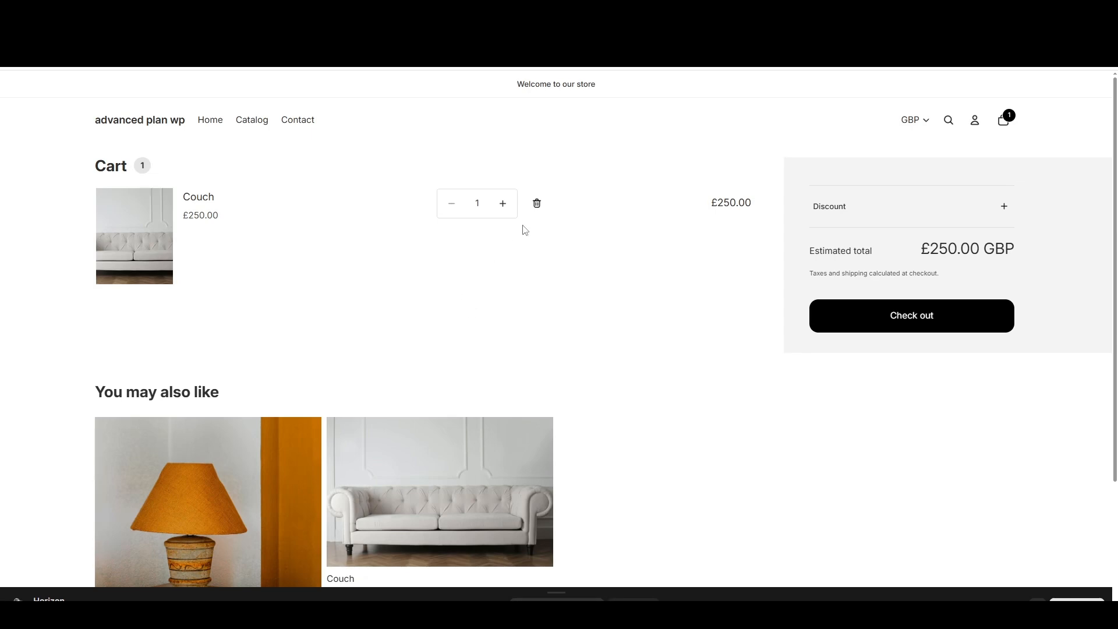
left_click(536, 203)
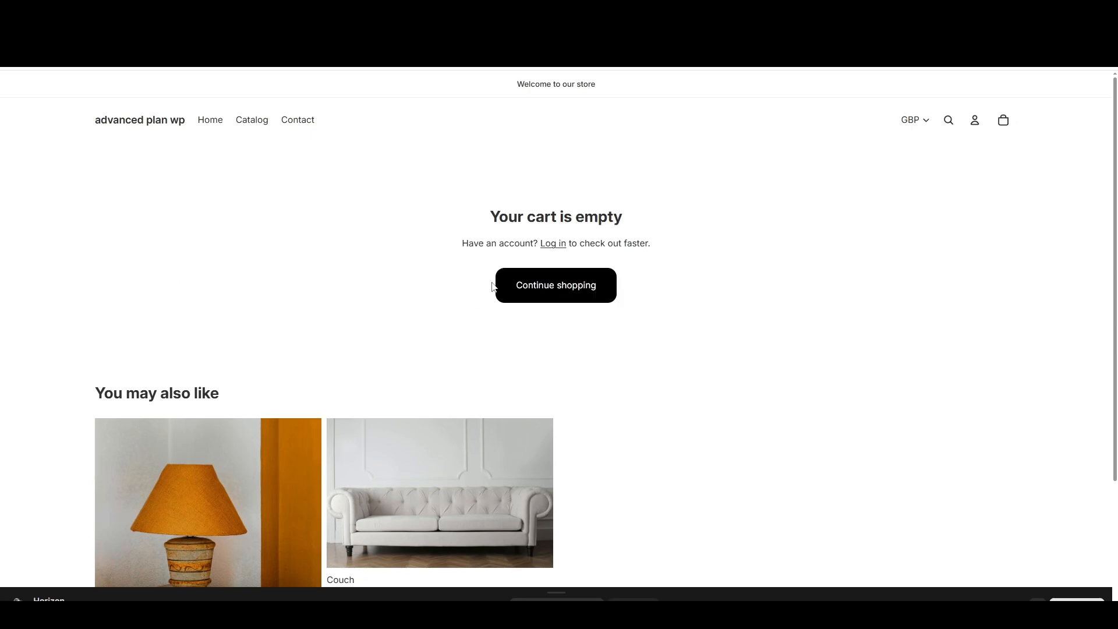
left_click(526, 285)
left_click(910, 257)
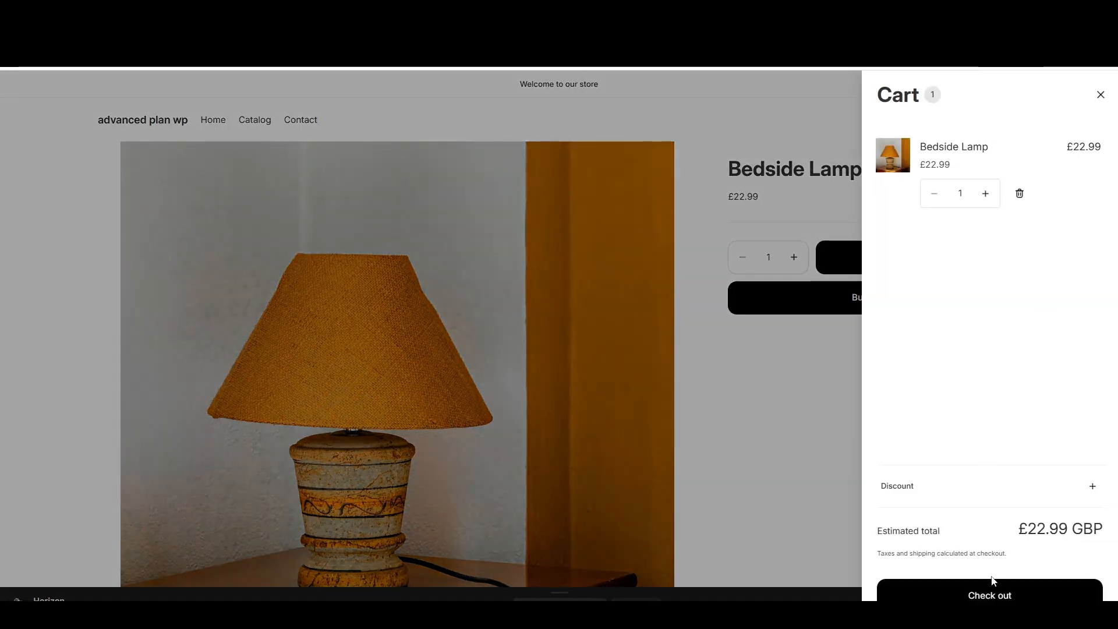
left_click(994, 595)
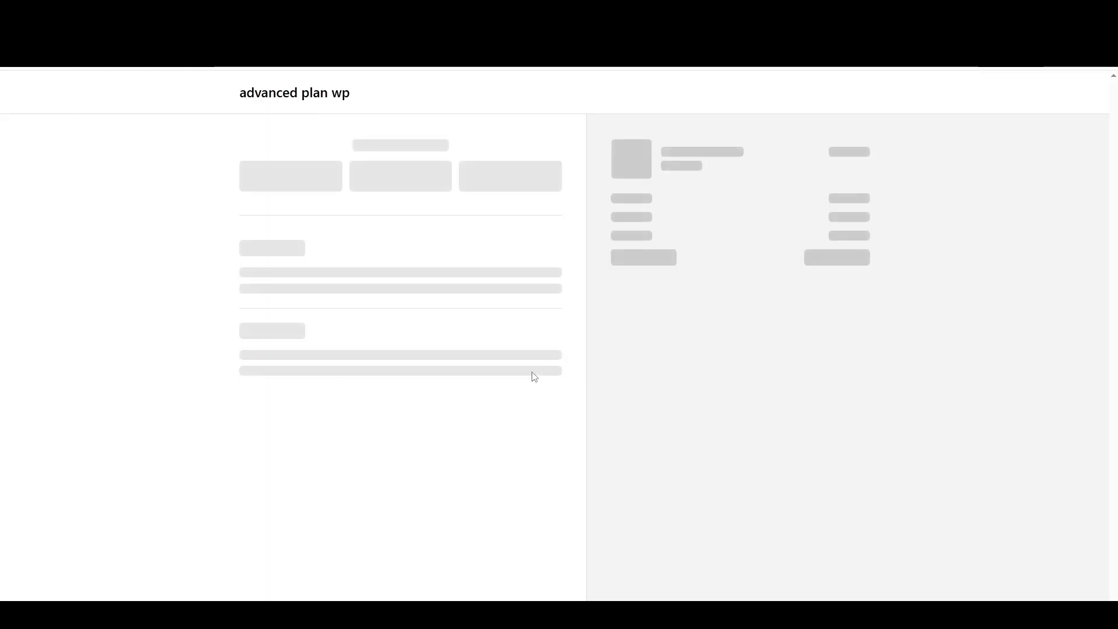